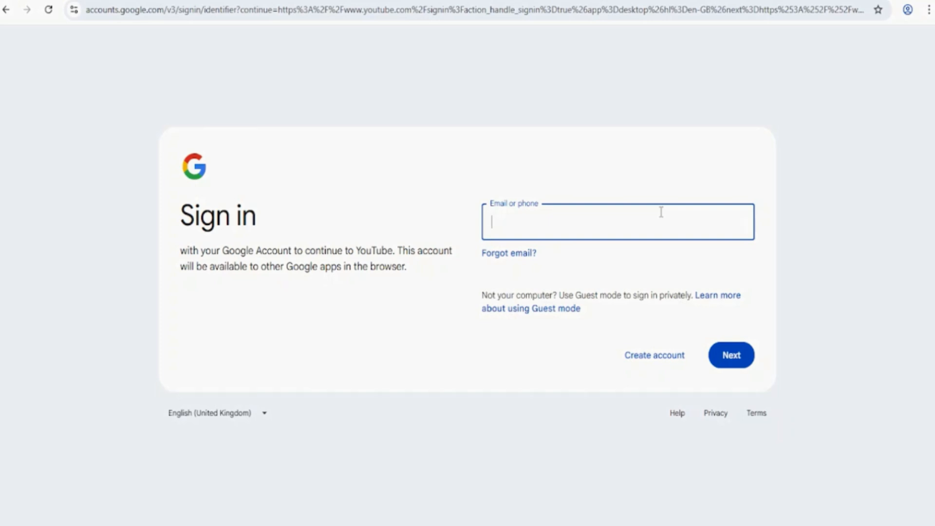
- Sign in to the Google account by entering its email, the account password and the texted verification code
click(733, 356)
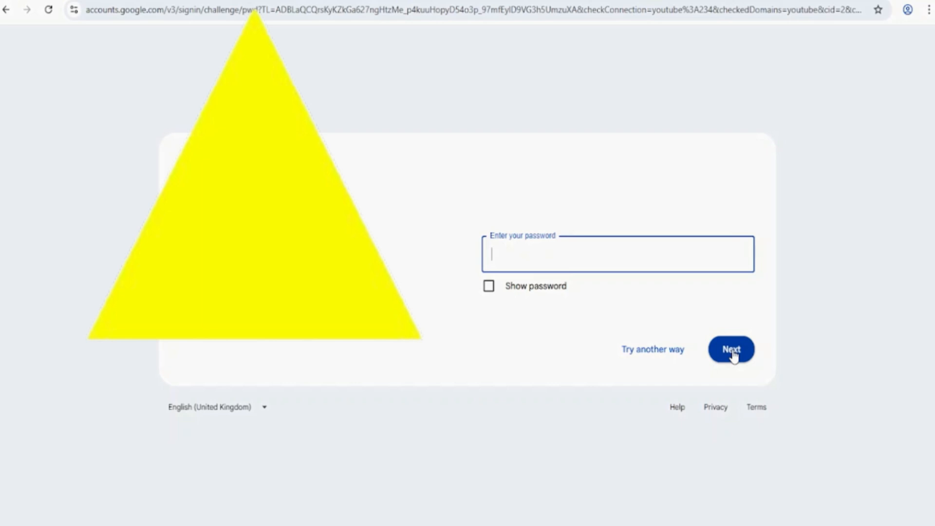
key(ctrl+v)
click(733, 351)
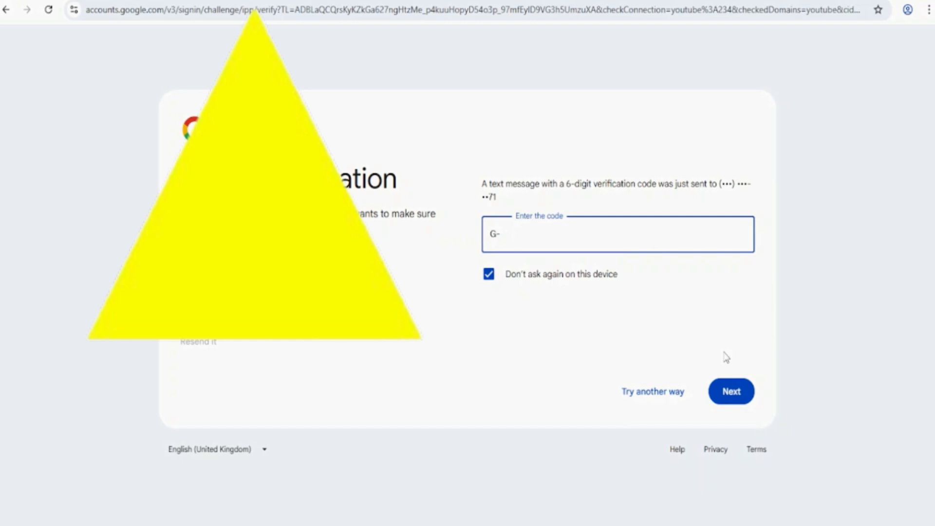
text(7)
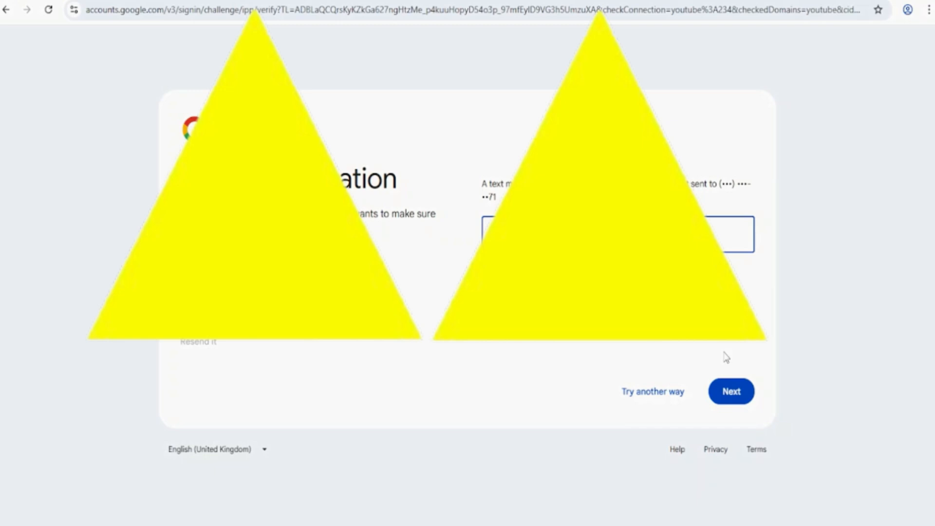
click(732, 394)
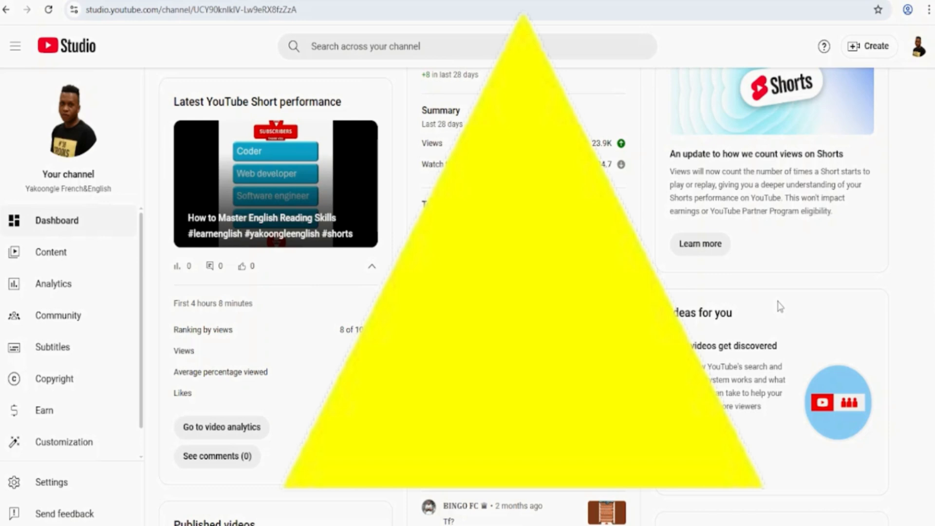
- Open the channel's content list from the published videos overview and show its Shorts
scroll(300, 428, down, 7)
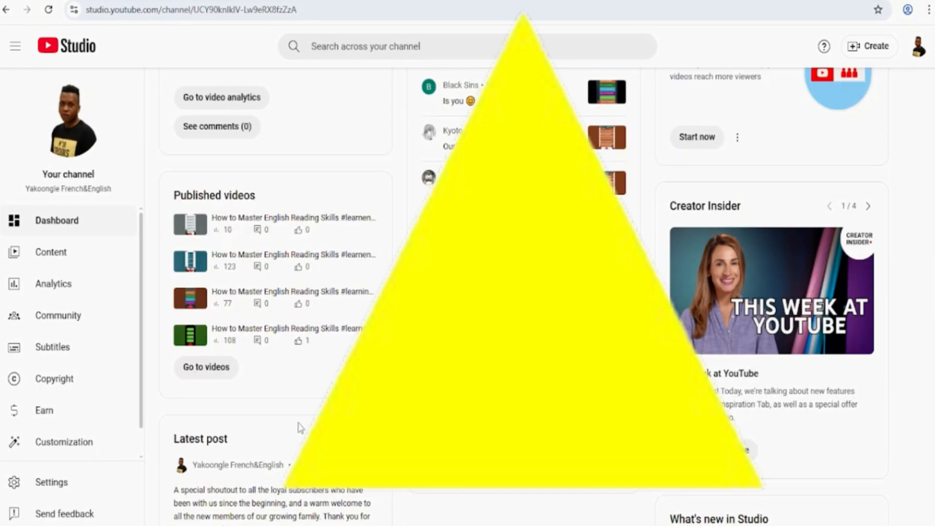
click(213, 366)
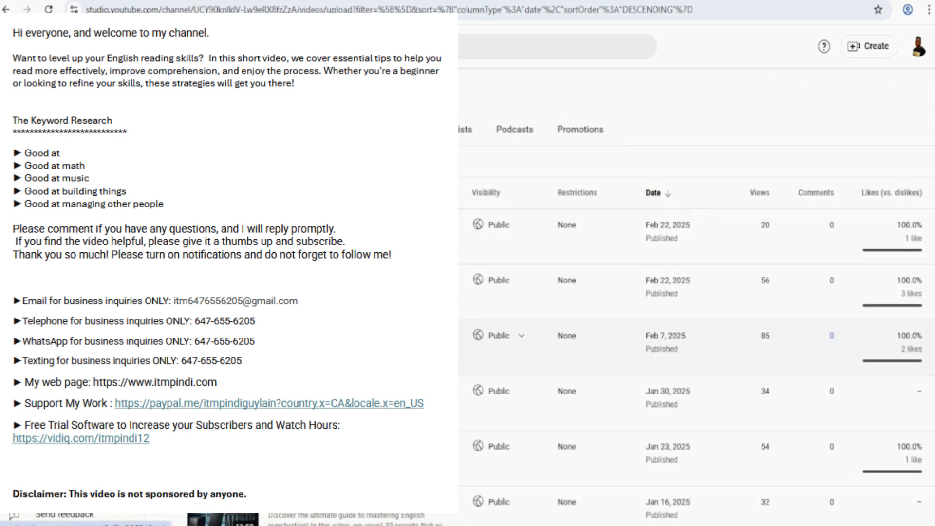
click(311, 129)
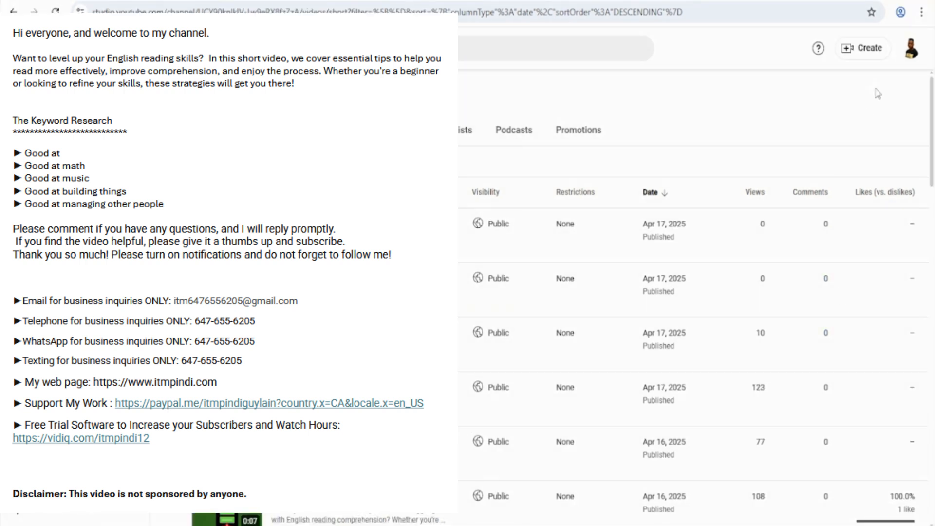
- Upload the video file Master-English-Reading-Skills.mp4.mp4 from the YouTube Video folder to the channel
click(879, 49)
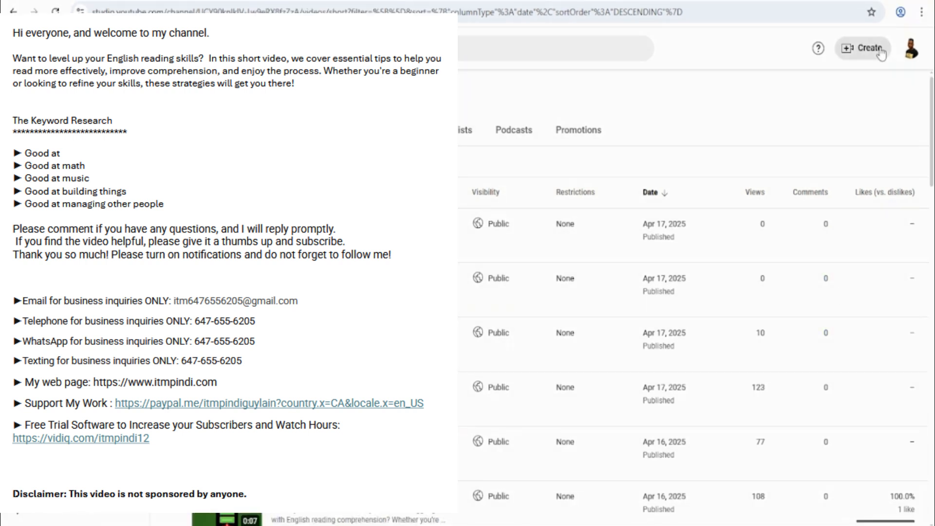
click(862, 79)
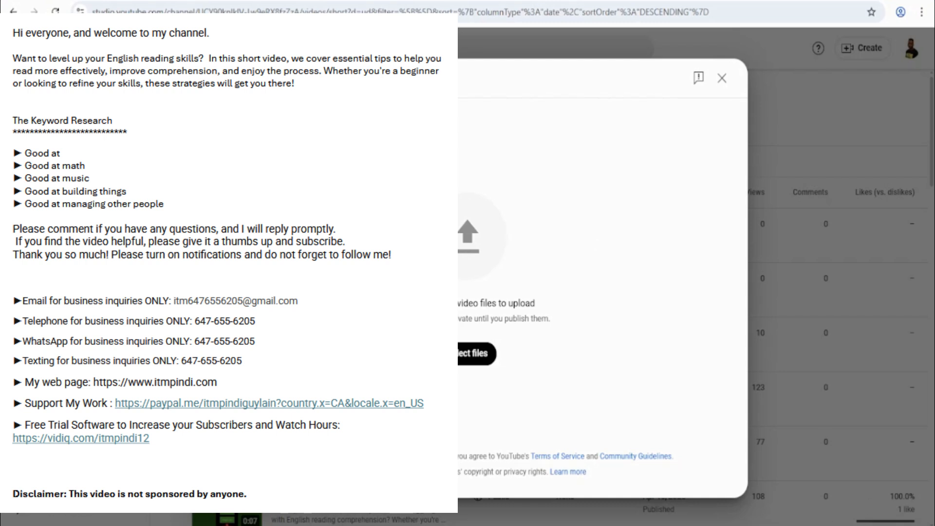
click(474, 244)
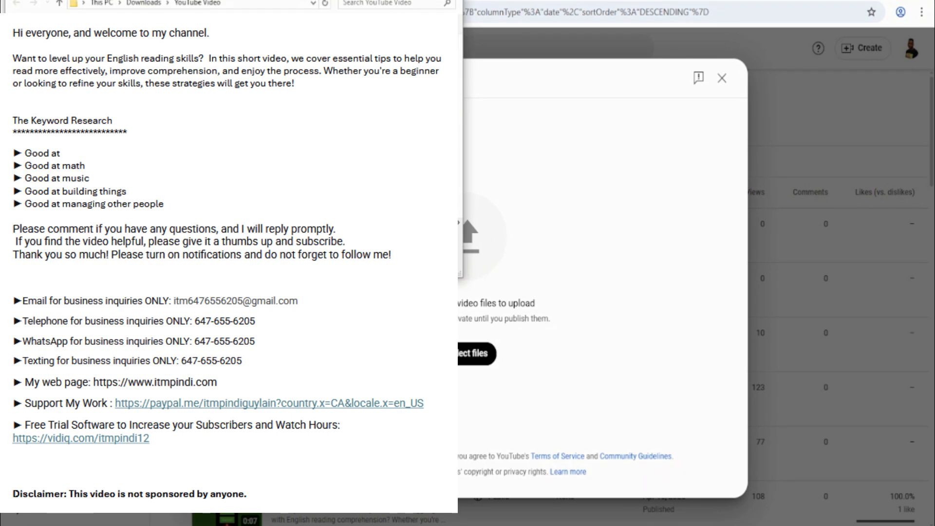
click(372, 262)
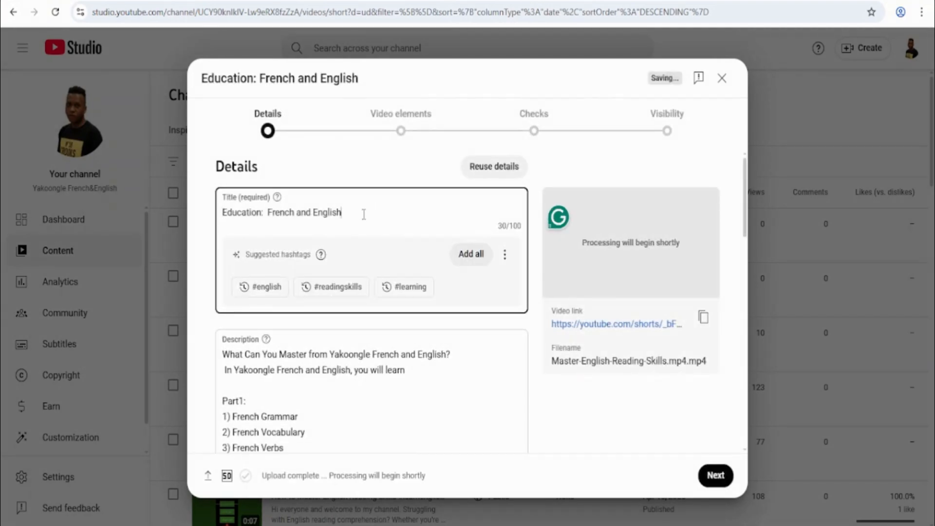
- Replace the default video title with "How to Master English Reading Skills"
drag(364, 212, 220, 213)
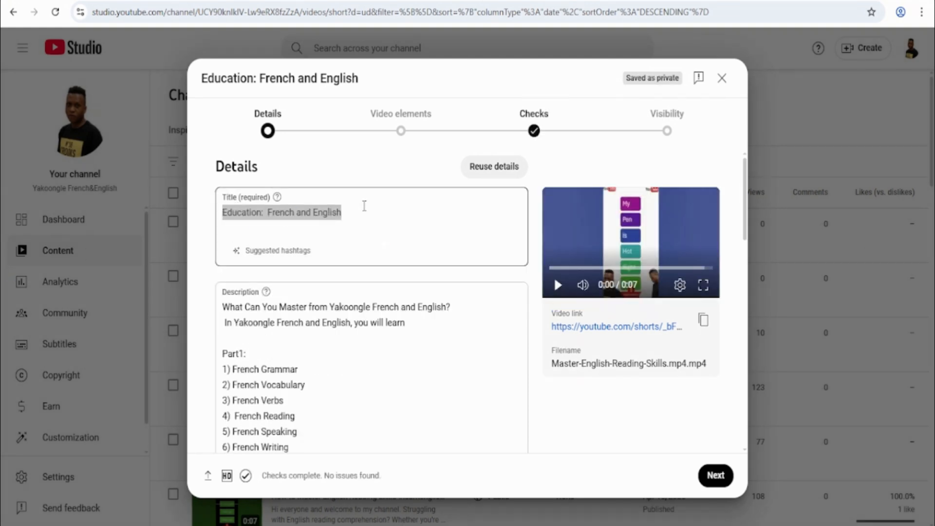
click(364, 212)
key(BackSpace)
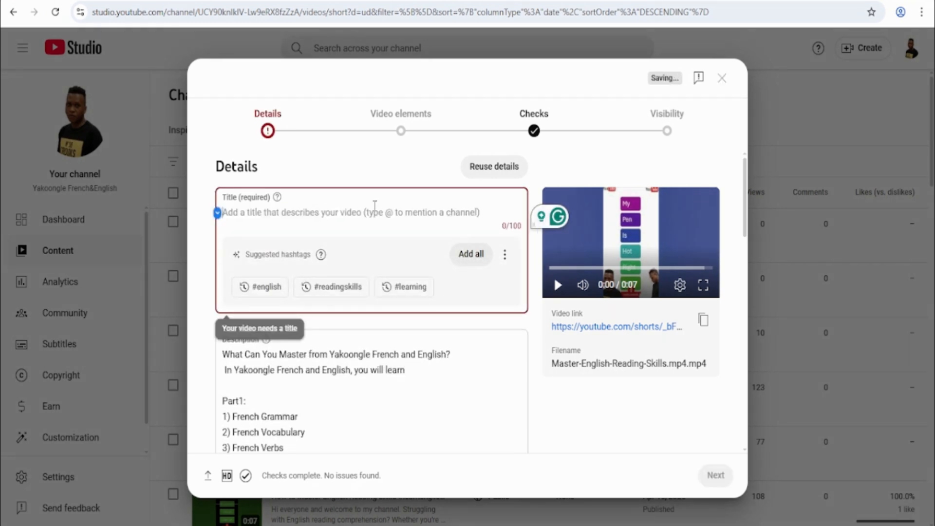
text(How to Master English Reading Skills)
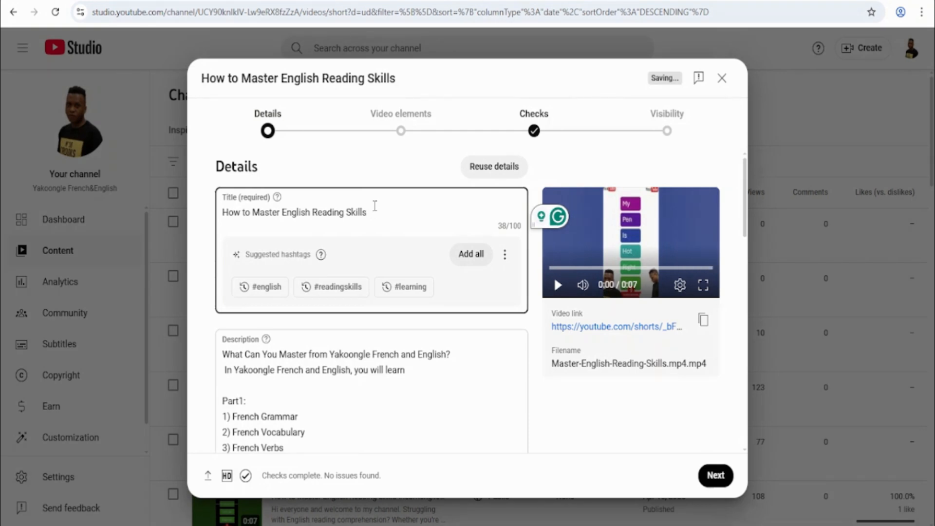
- Append the suggested hashtags #learnenglish and #youtubeshorts to the video title
text(#)
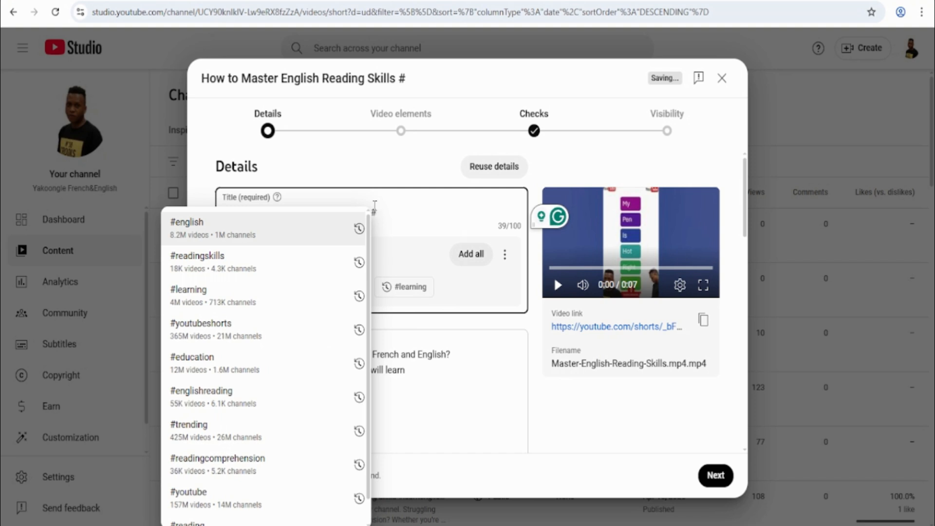
text(lea)
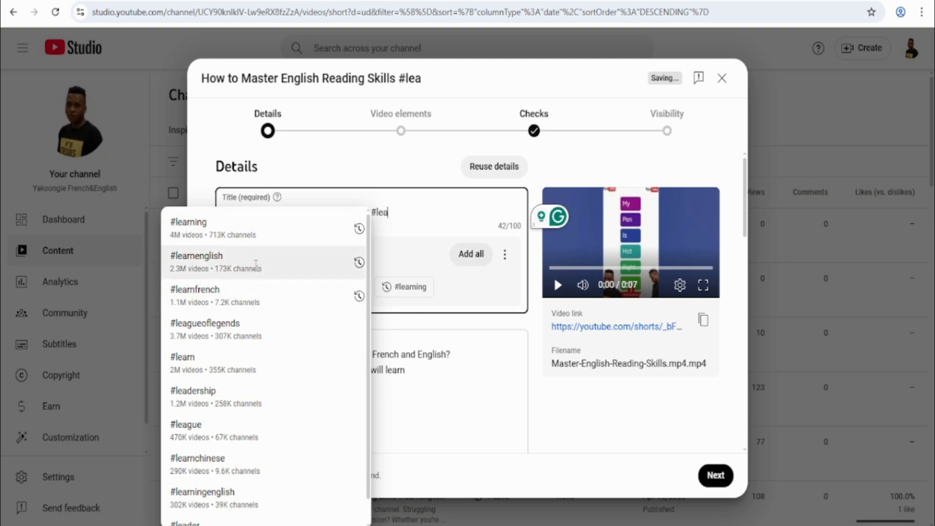
click(290, 259)
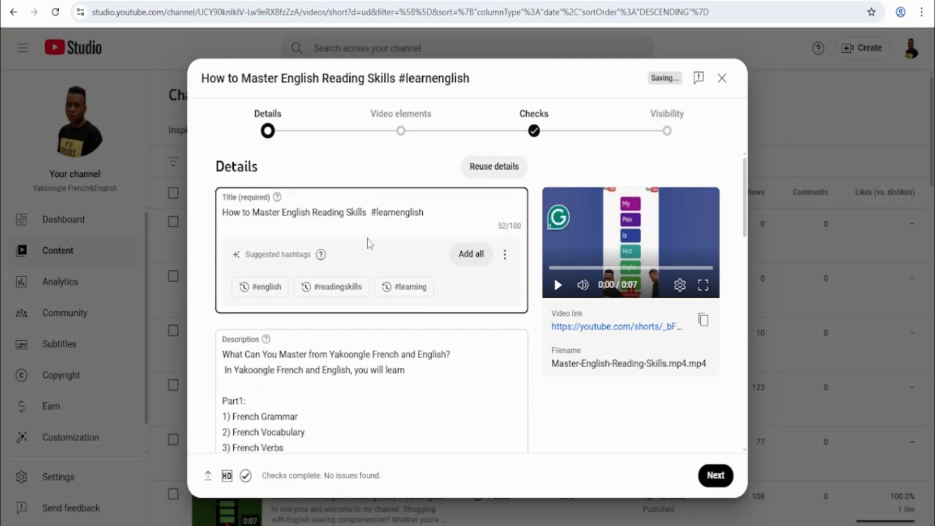
text(#y)
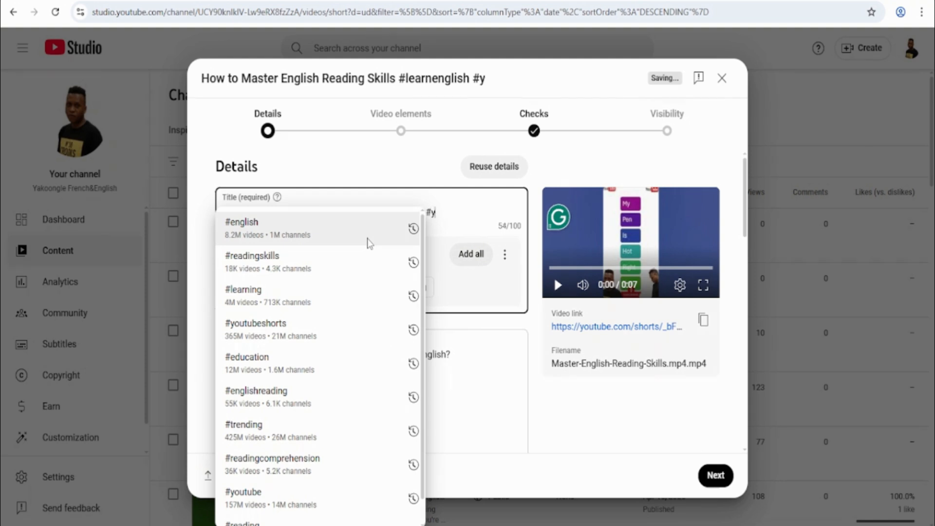
text(ou)
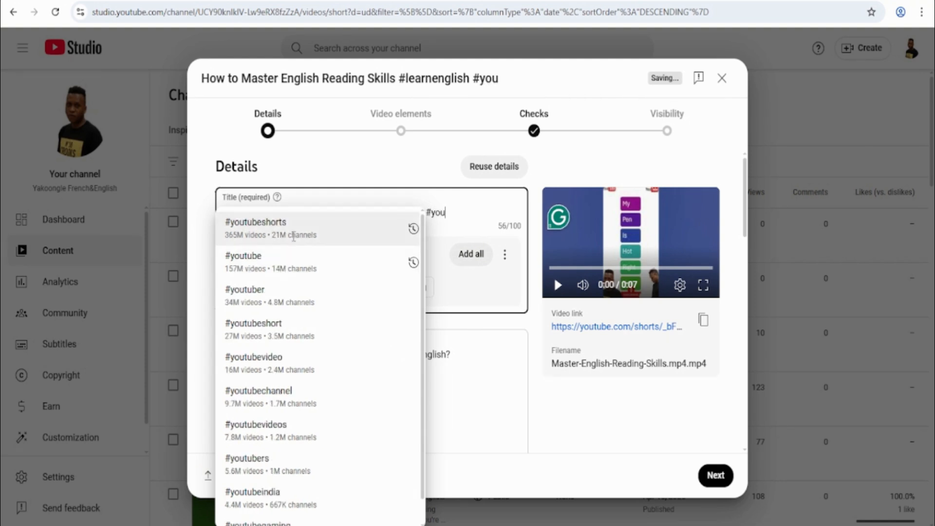
click(293, 234)
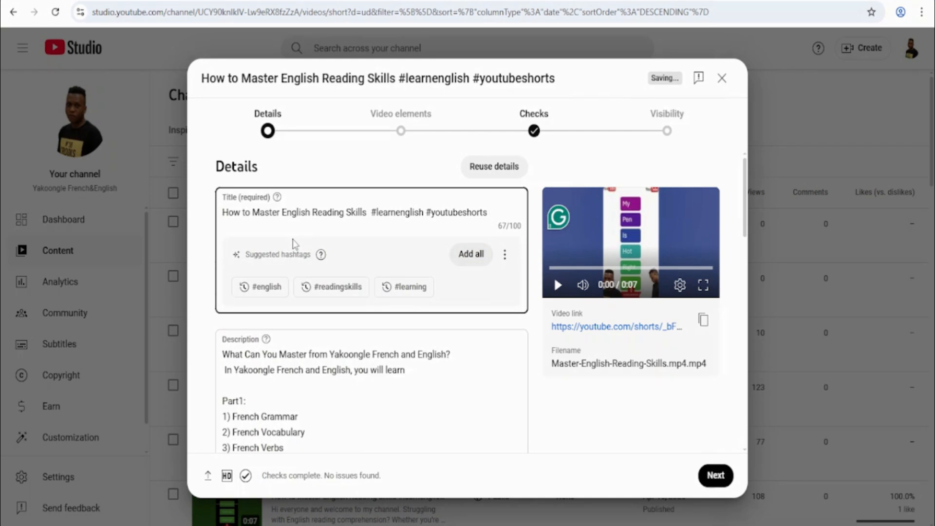
- Append the suggested hashtag #trending to the video title
text(#)
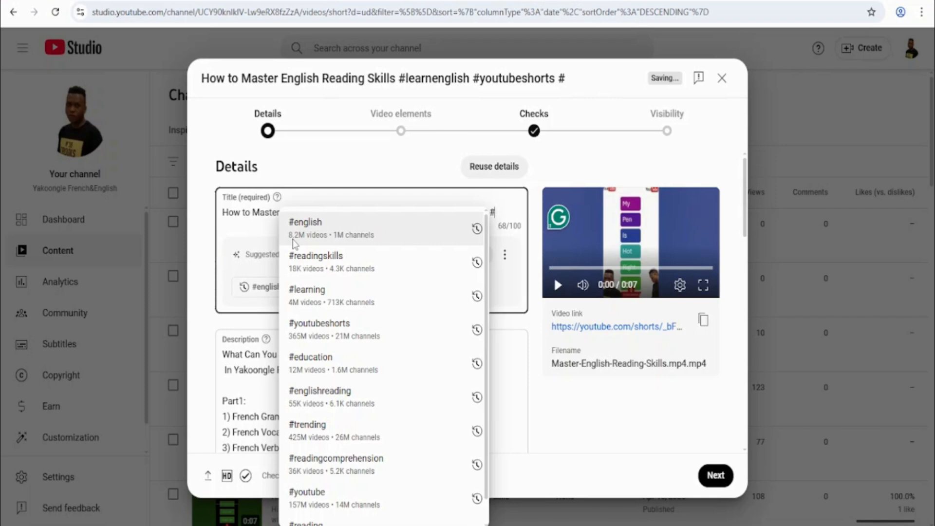
text(tre)
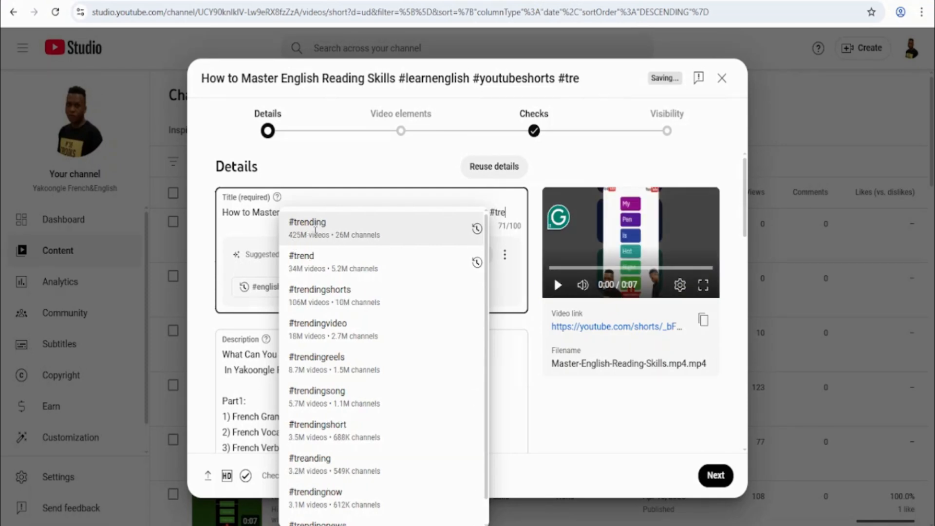
click(315, 229)
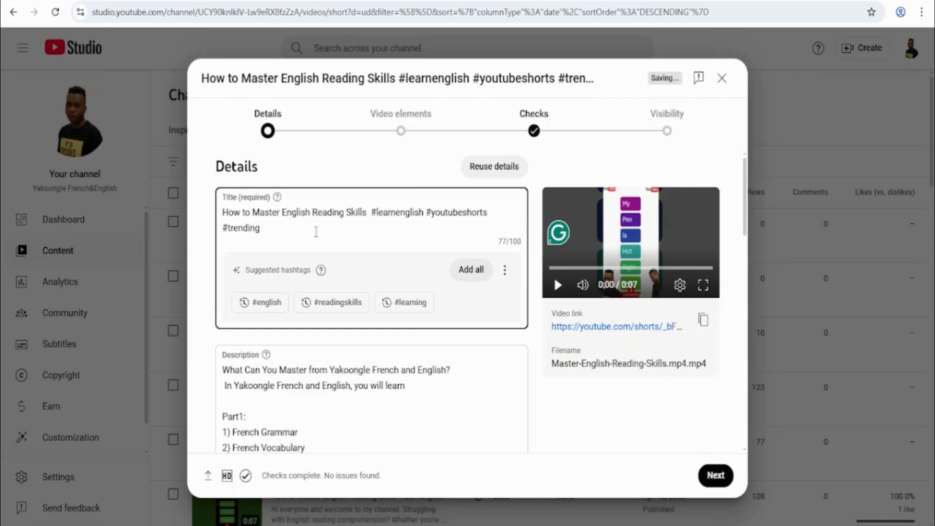
- Append the suggested hashtag #shorts to the end of the video title
text(#)
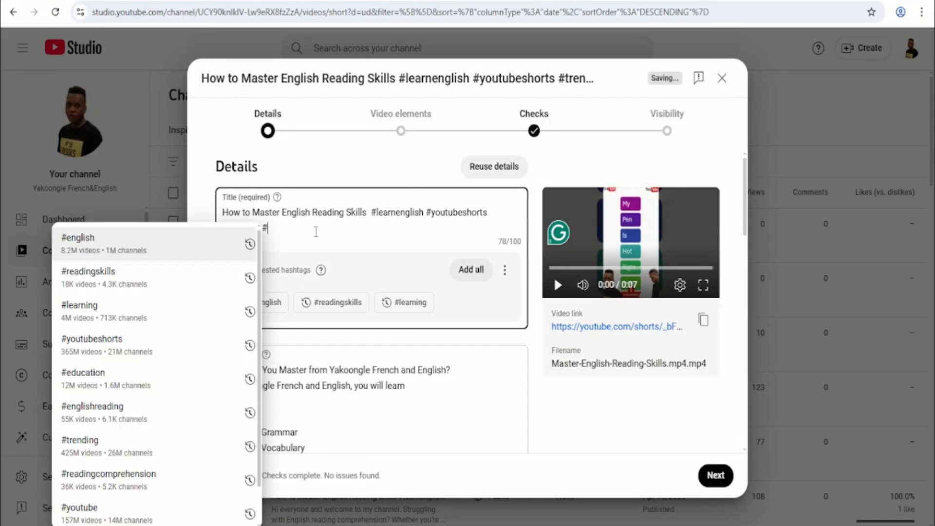
text(short)
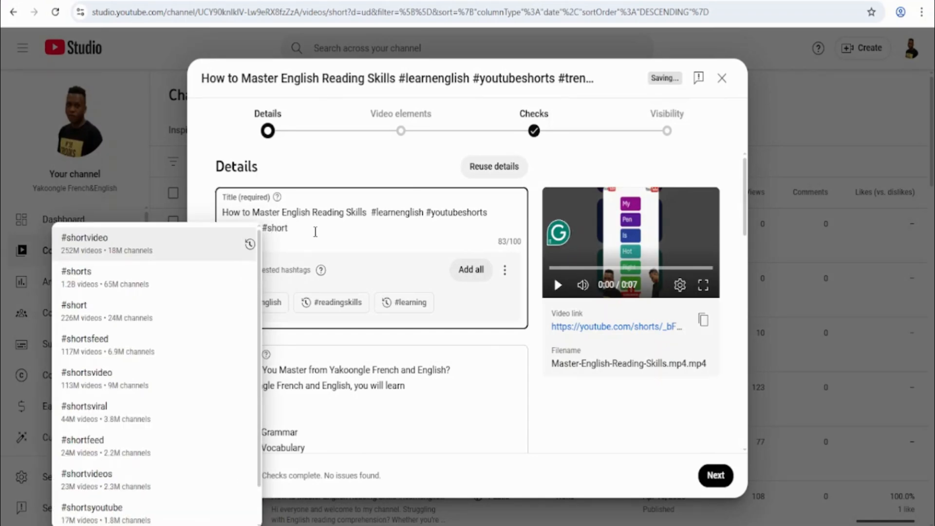
click(101, 281)
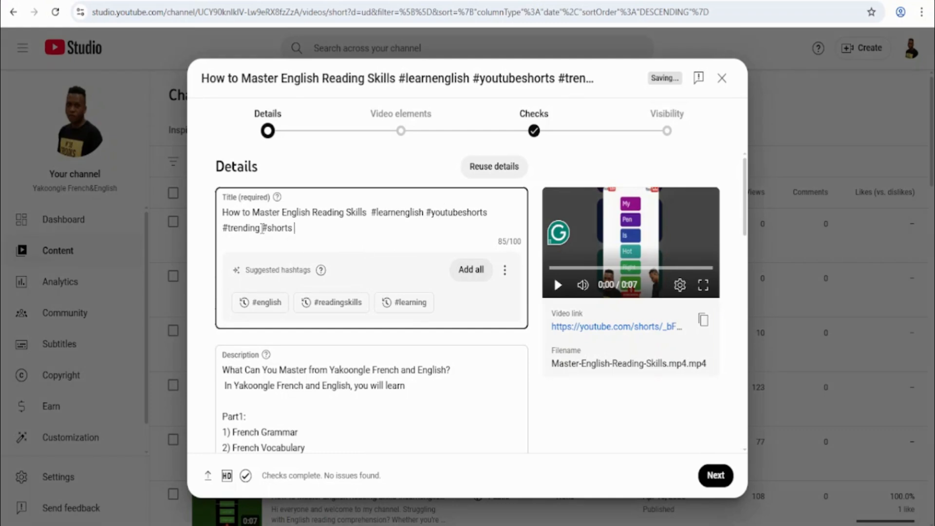
- Remove the #trending hashtag from the video title
click(262, 228)
key(BackSpace)
key(BackSpace)
key(BackSpace)
key(BackSpace)
key(BackSpace)
key(BackSpace)
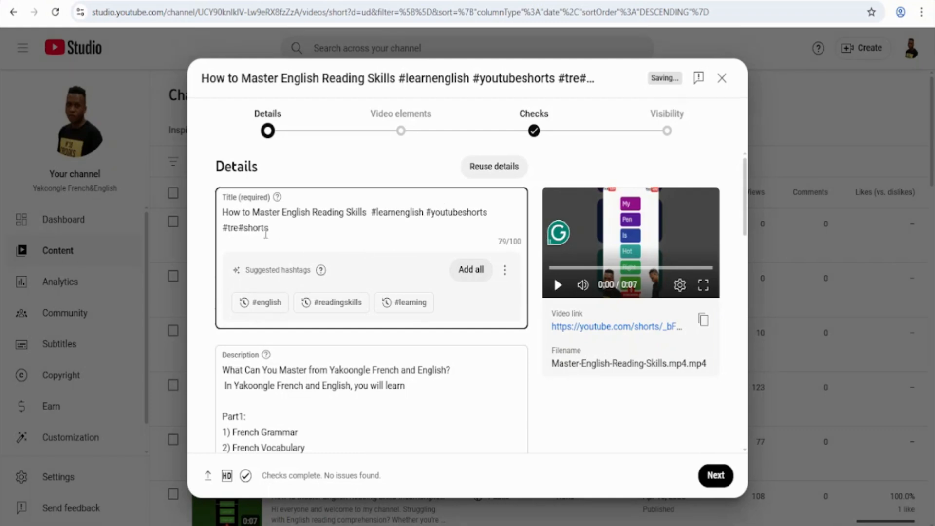
key(BackSpace)
key(BackSpace)
key(BackSpace)
key(BackSpace)
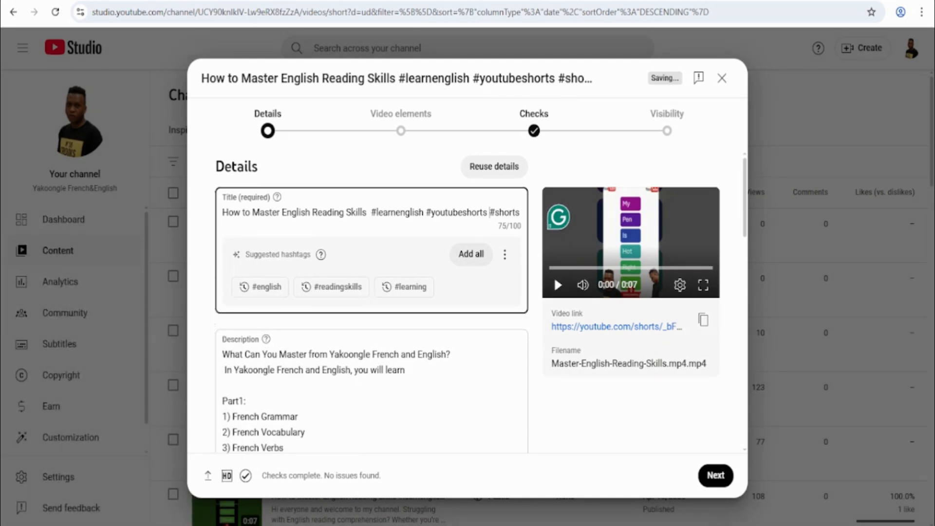
- Replace the whole default description with the prepared English reading skills text and remove the blank line at its start
click(267, 370)
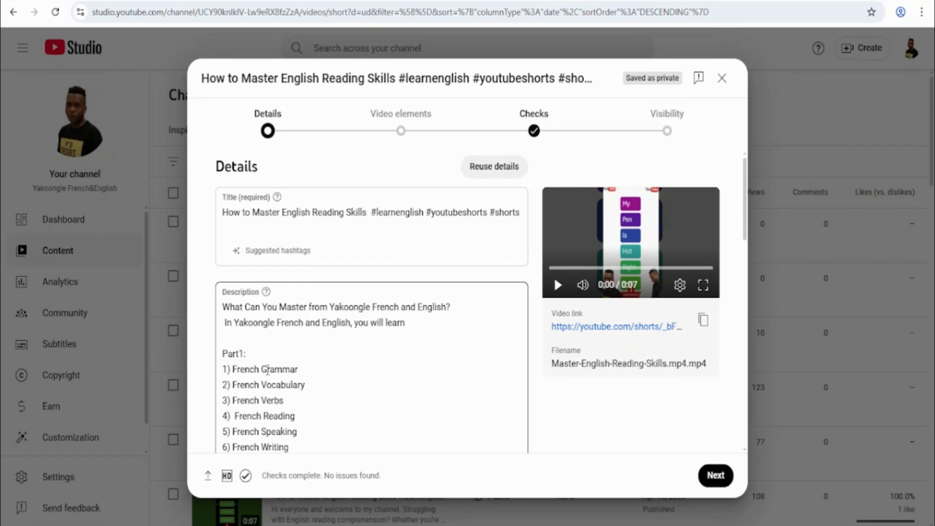
scroll(419, 375, down, 6)
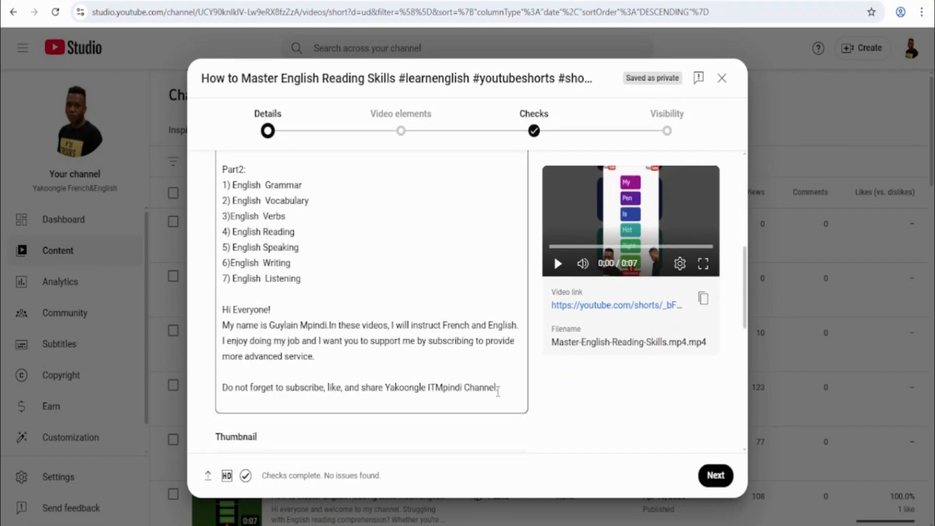
drag(498, 392, 238, 94)
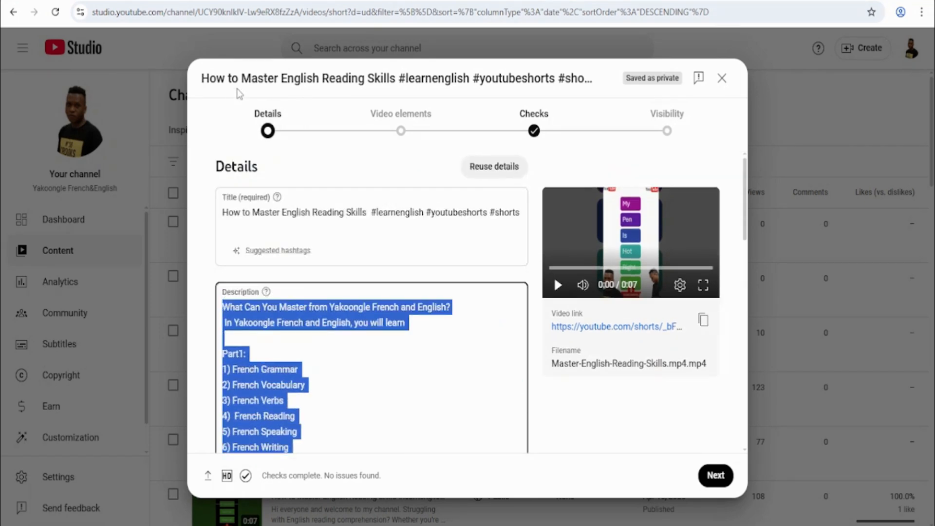
key(BackSpace)
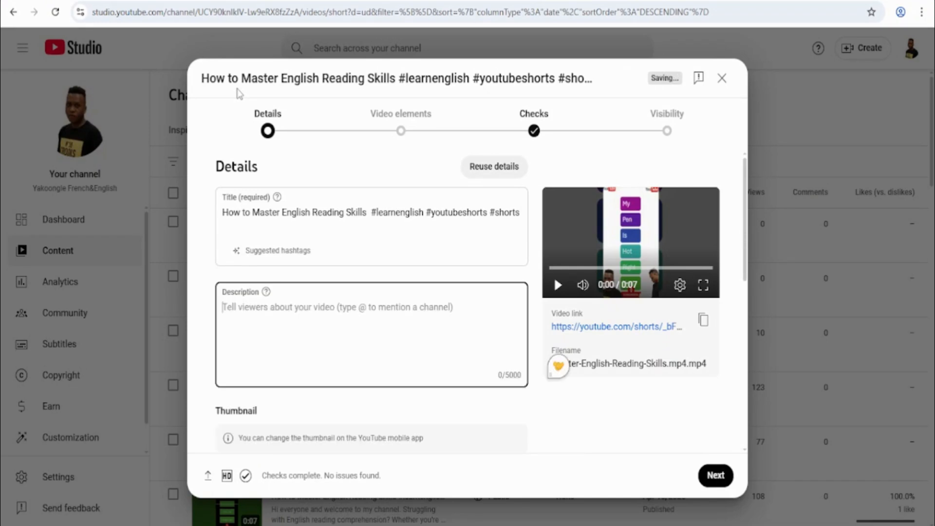
key(ctrl+v)
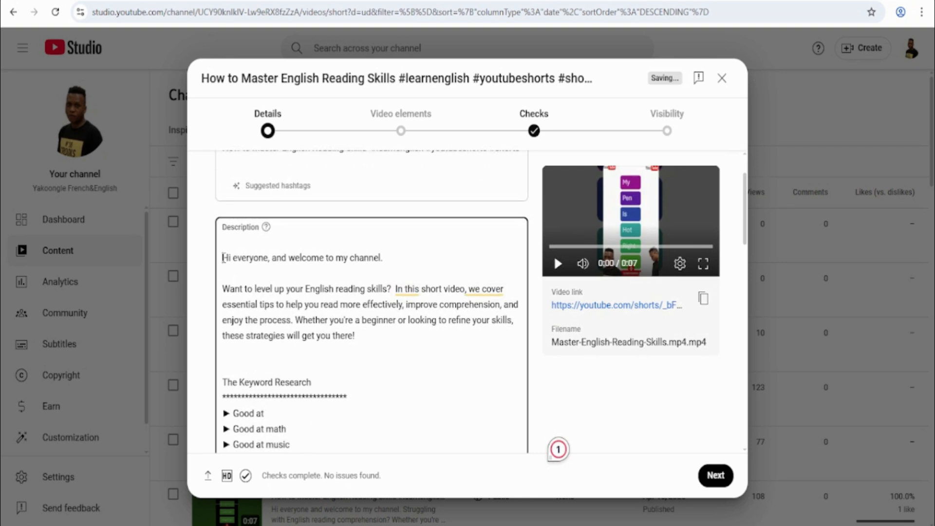
click(224, 258)
key(BackSpace)
- Erase the "Good at" keyword text from all five bullets under The Keyword Research in the description
scroll(277, 276, down, 3)
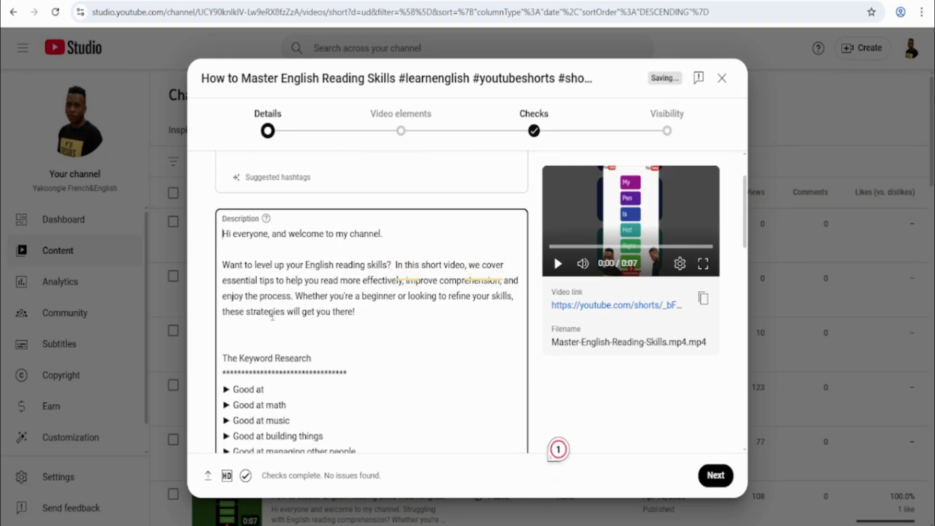
click(274, 268)
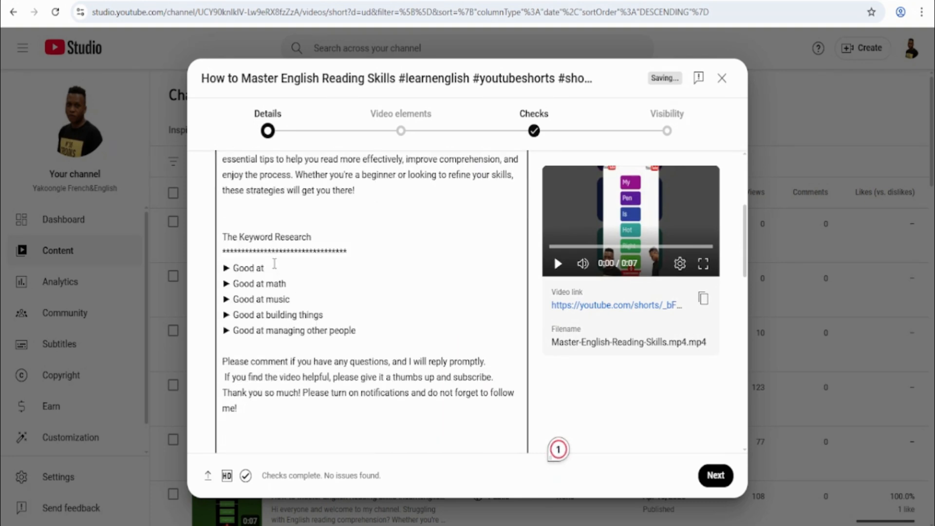
key(BackSpace)
key(BackSpace)
key(BackSpace)
key(BackSpace)
key(BackSpace)
key(BackSpace)
key(BackSpace)
click(288, 283)
key(BackSpace)
key(BackSpace)
key(BackSpace)
key(BackSpace)
key(BackSpace)
key(BackSpace)
key(BackSpace)
key(BackSpace)
key(BackSpace)
key(BackSpace)
key(BackSpace)
key(BackSpace)
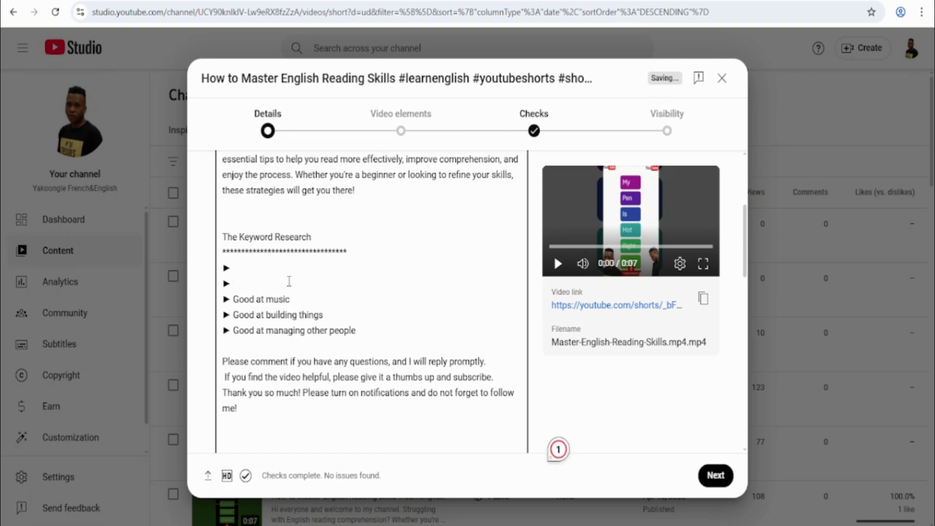
click(302, 299)
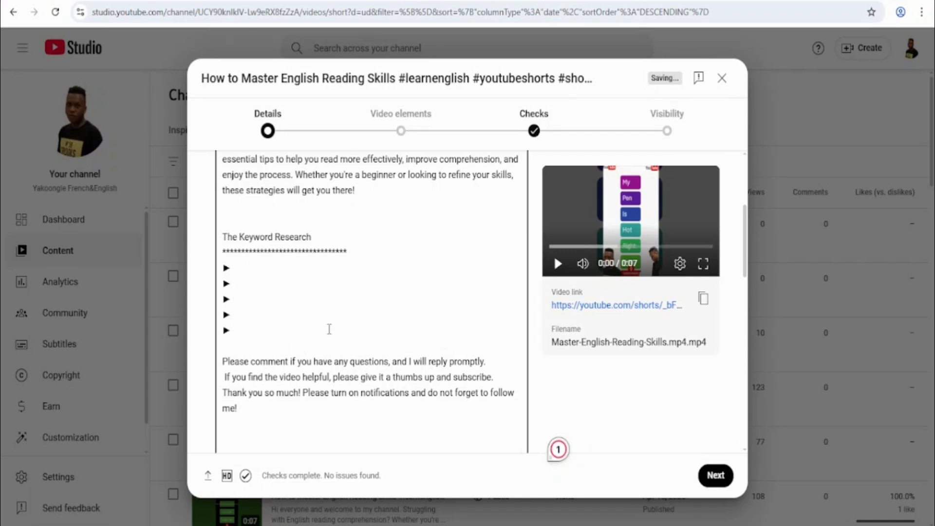
- Delete The Keyword Research heading, asterisk line and bullets from the description, and remove the surplus blank lines around the comment and subscribe paragraph
drag(245, 333, 224, 242)
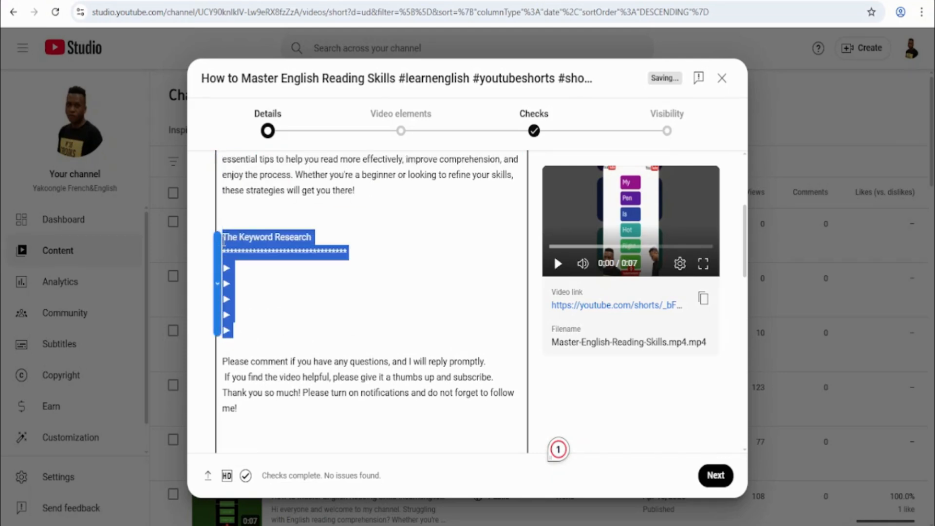
key(BackSpace)
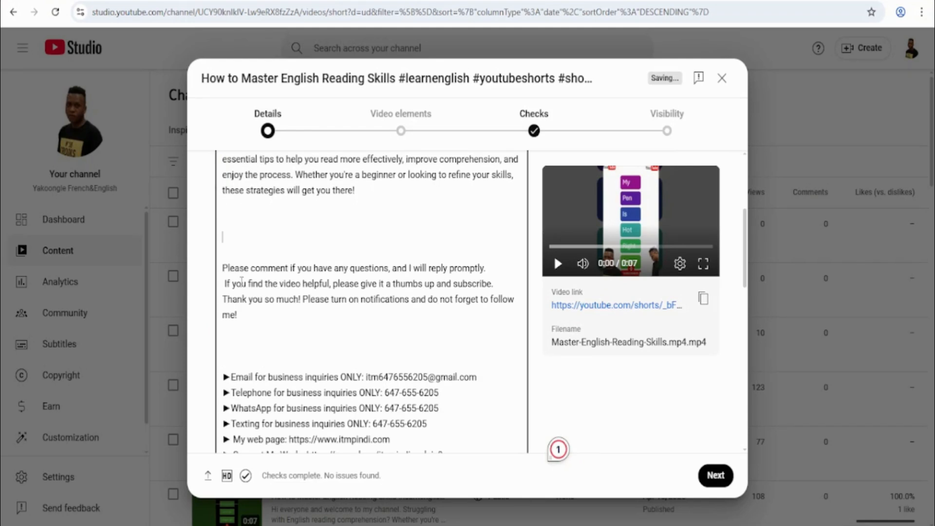
key(BackSpace)
key(BackSpace)
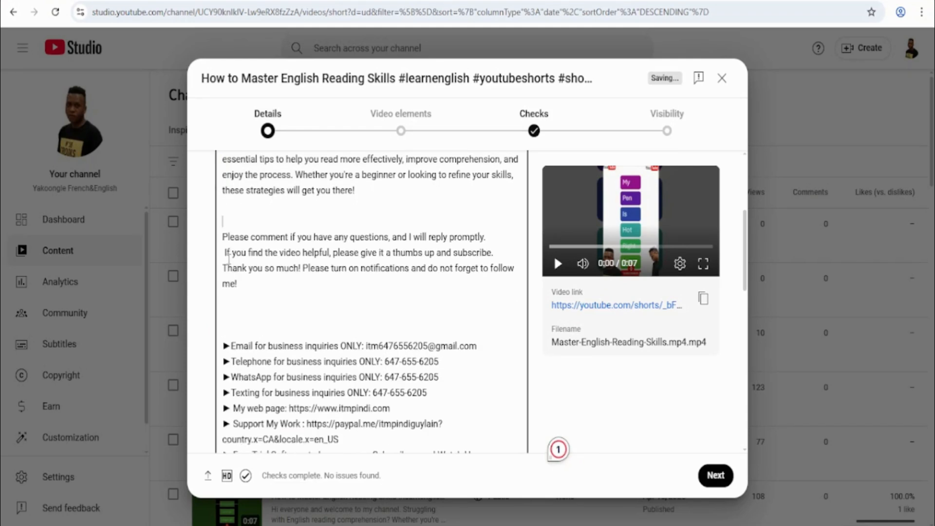
click(238, 322)
key(BackSpace)
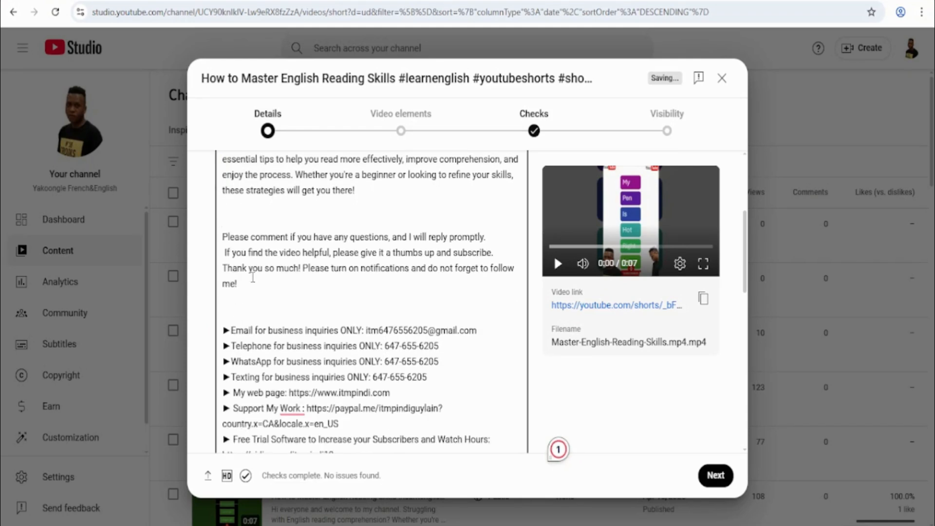
- Mark the video as not made for kids and answer No to the altered content question
scroll(253, 279, down, 3)
scroll(253, 279, down, 8)
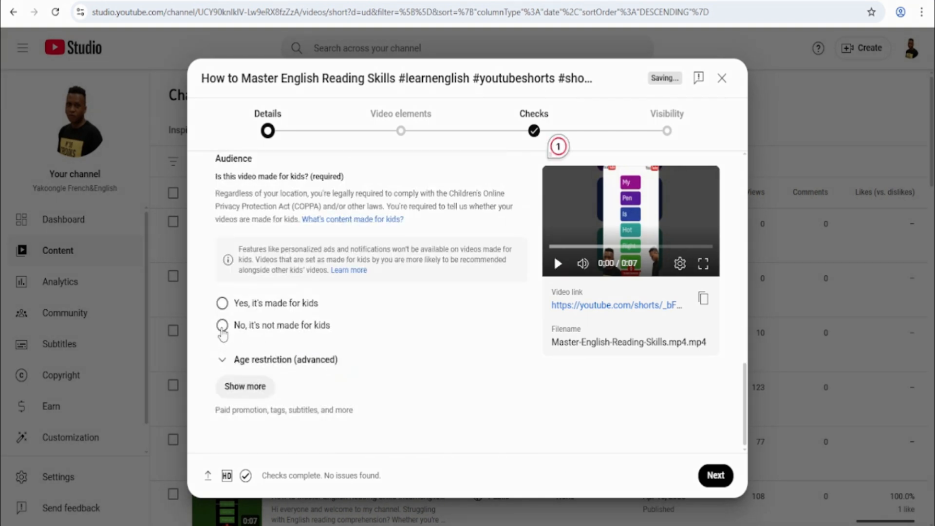
click(222, 327)
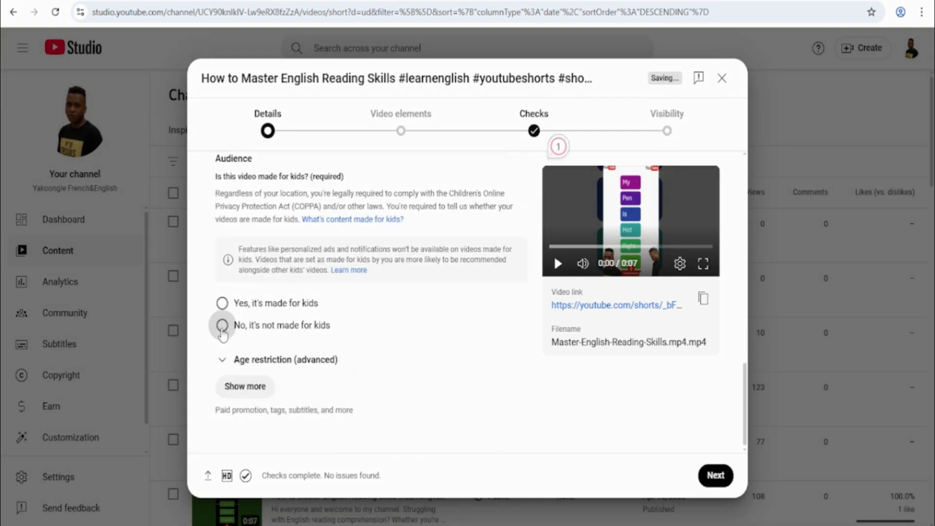
click(254, 390)
scroll(270, 382, down, 7)
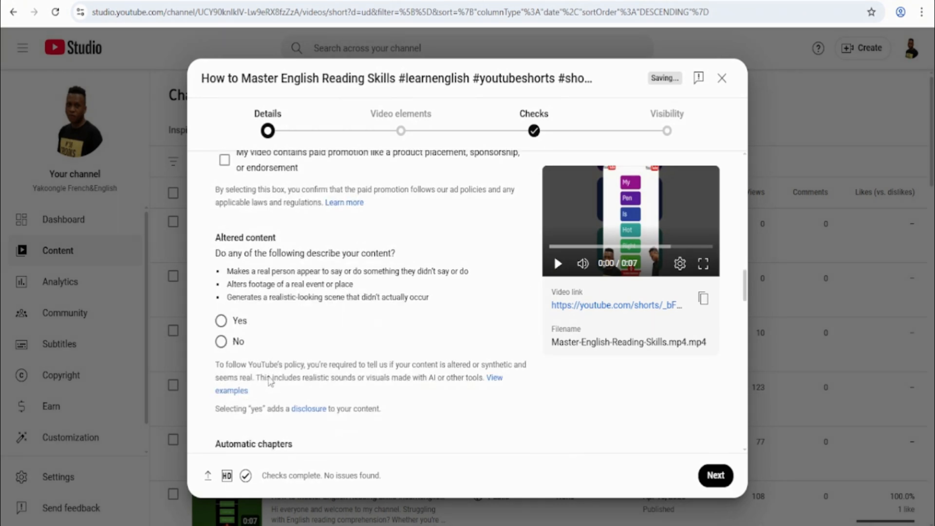
click(221, 341)
- Disallow automatic places and automatic concepts for the video
scroll(384, 384, down, 4)
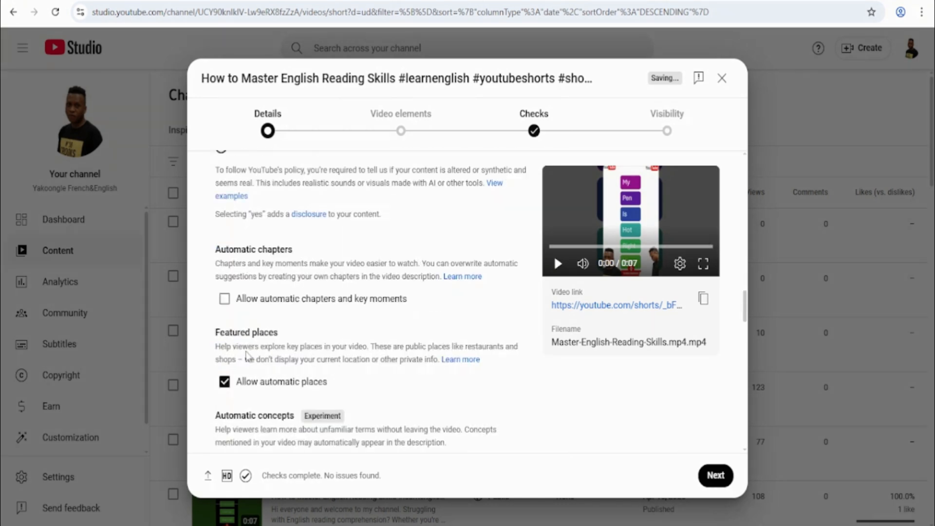
click(225, 382)
scroll(229, 385, down, 4)
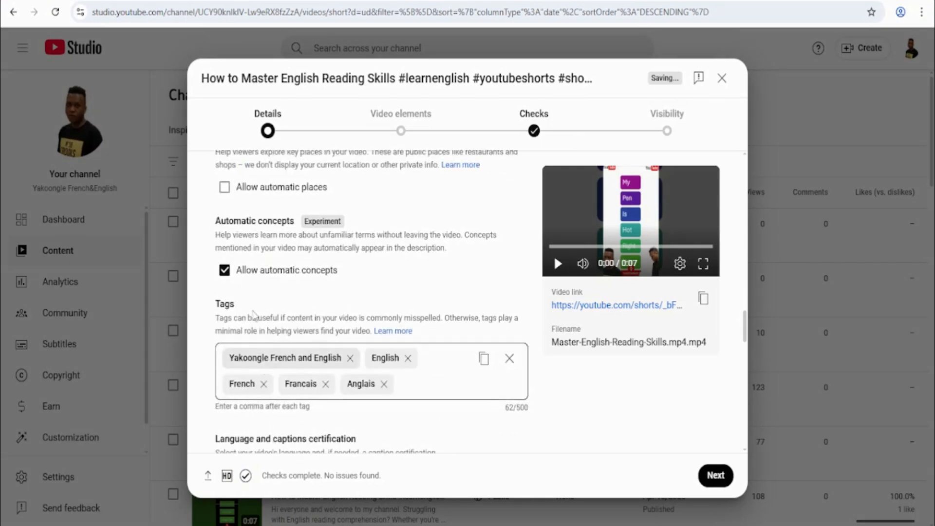
click(225, 270)
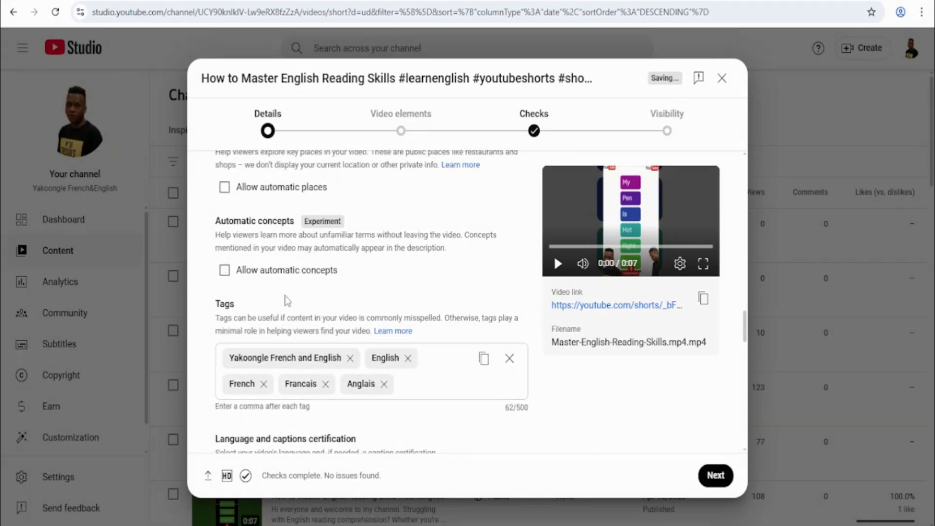
- Replace all default tags with the tags generated in Rapidtags for "How to Master English Reading Skills"
scroll(295, 306, down, 2)
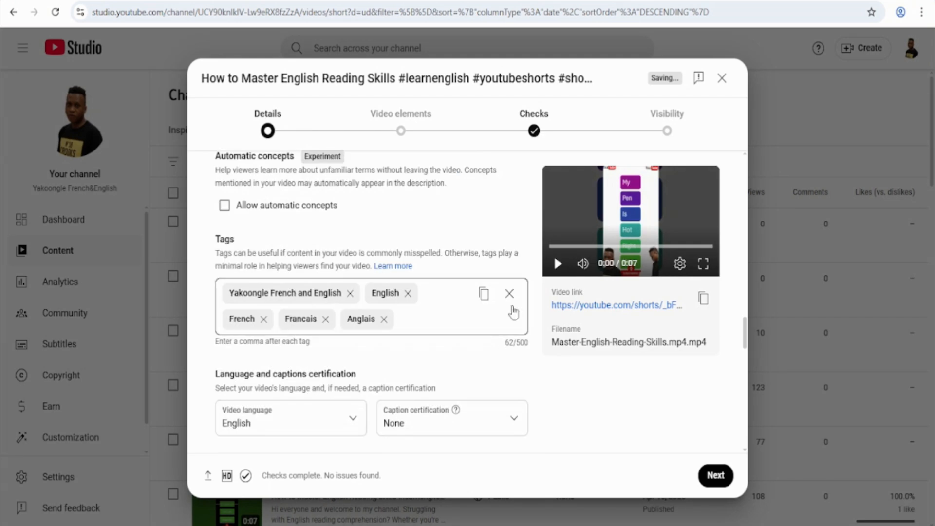
click(509, 293)
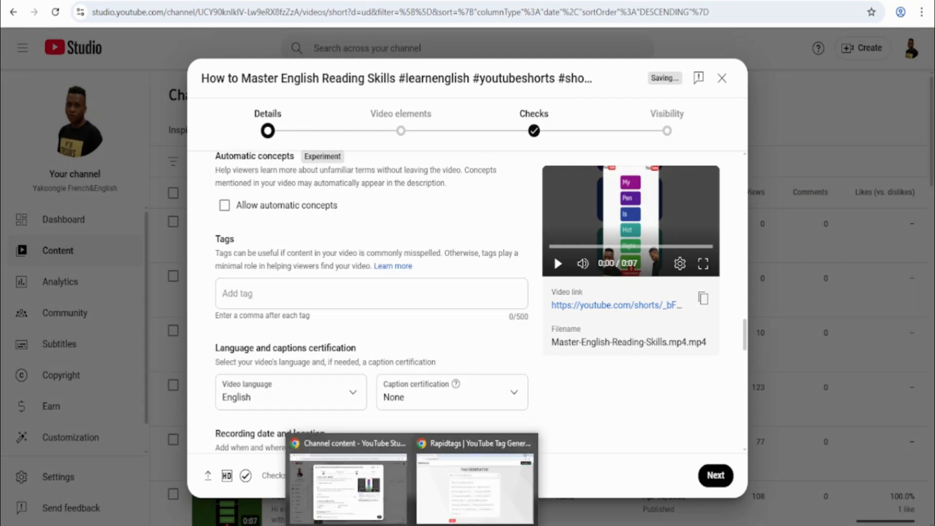
click(470, 482)
click(284, 509)
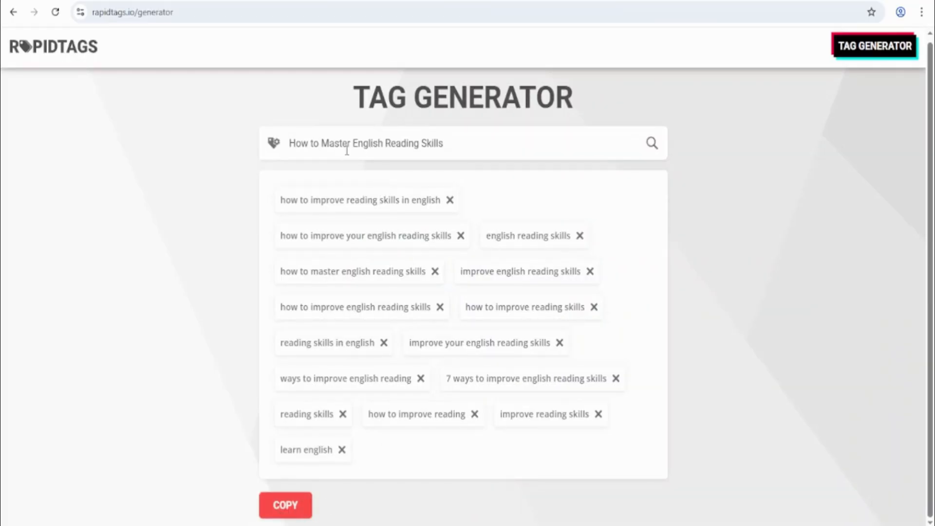
click(296, 506)
key(alt+Tab)
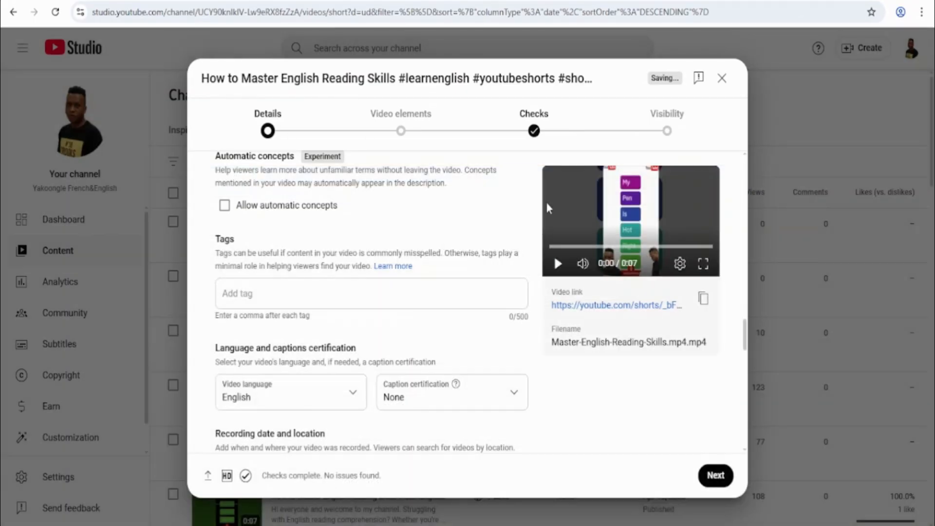
click(432, 292)
key(ctrl+v)
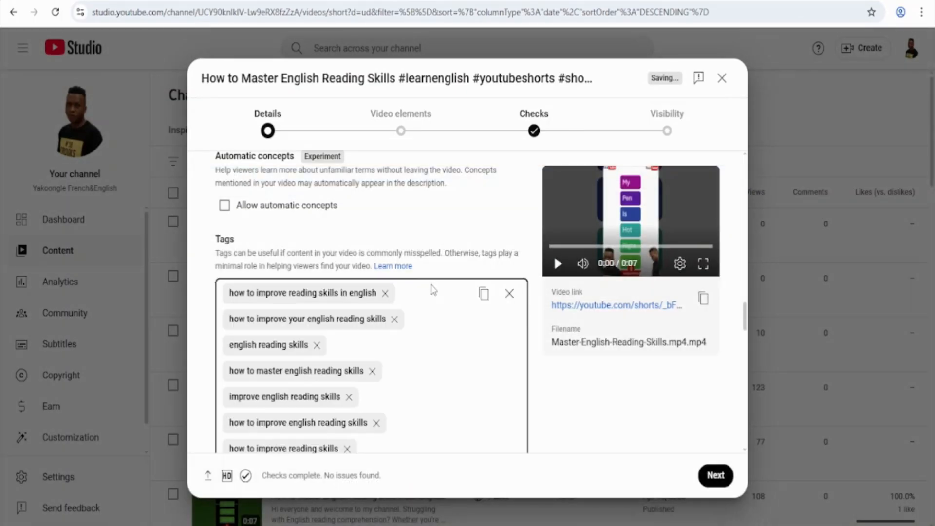
scroll(434, 291, down, 4)
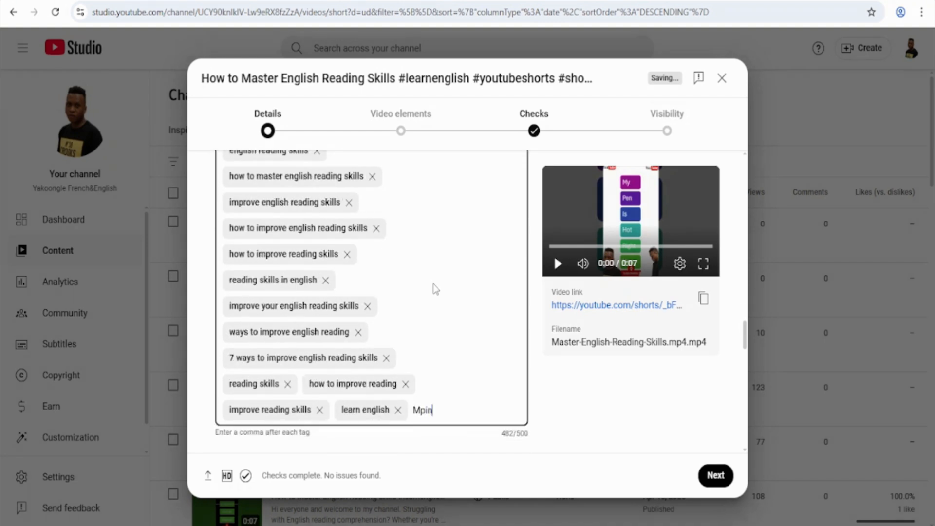
text(Mpindi,)
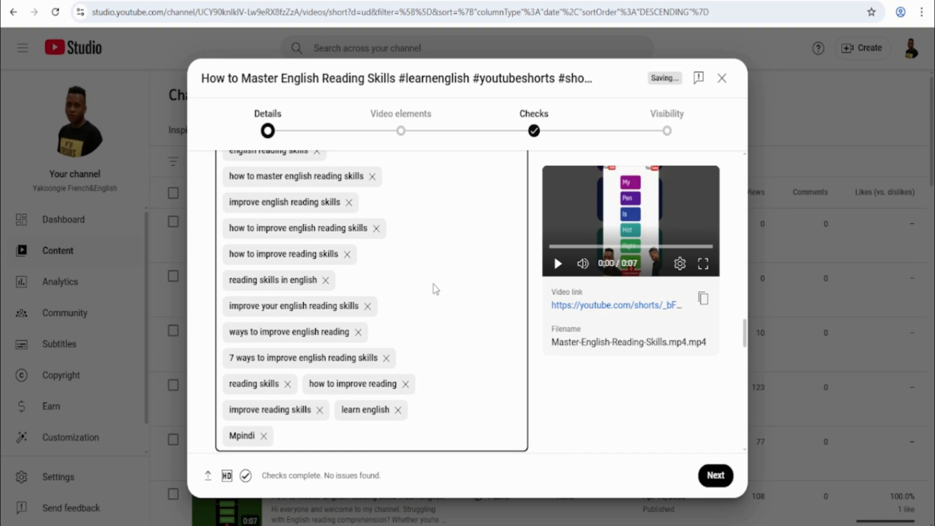
scroll(441, 312, down, 1)
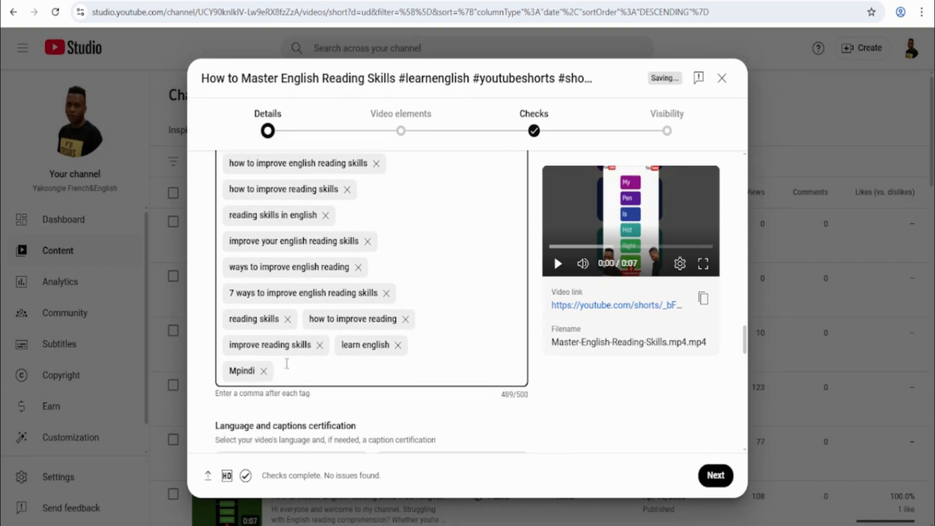
click(264, 371)
- Add the creator's full name as a tag after "learn english"
click(429, 347)
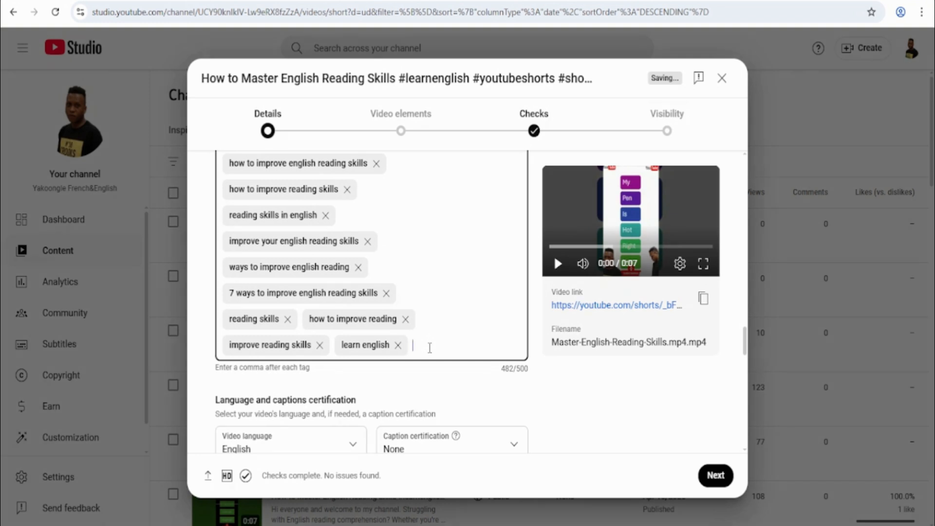
text(Guyln)
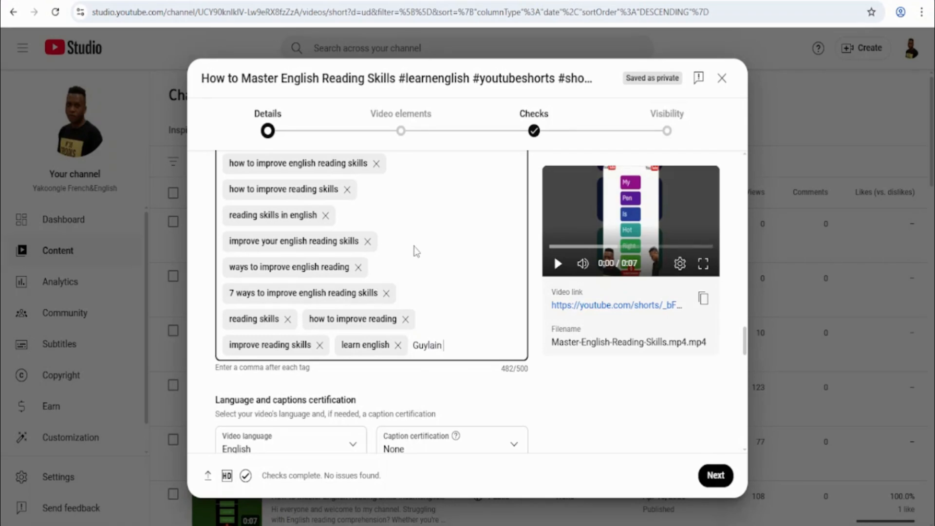
text(ain Mpindi,)
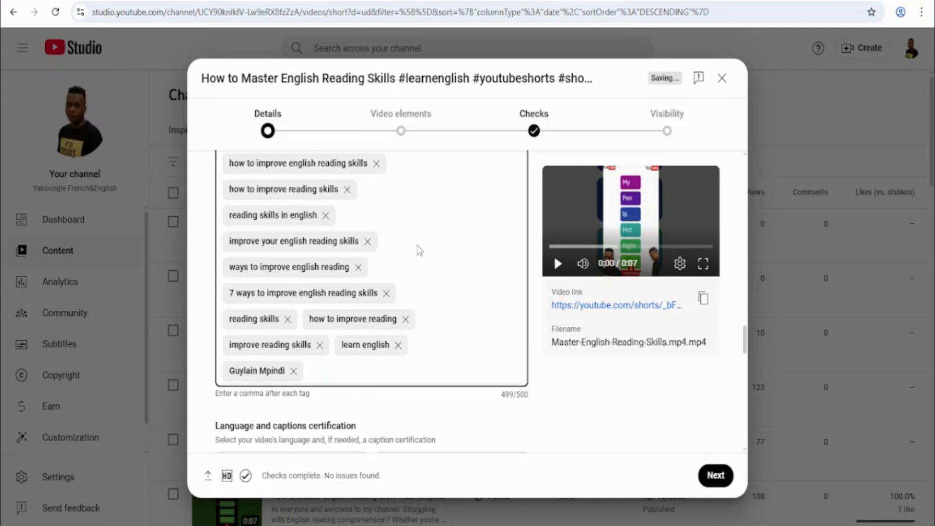
- Set the video's comments to Off under Comments and ratings
scroll(419, 251, down, 5)
scroll(491, 294, down, 5)
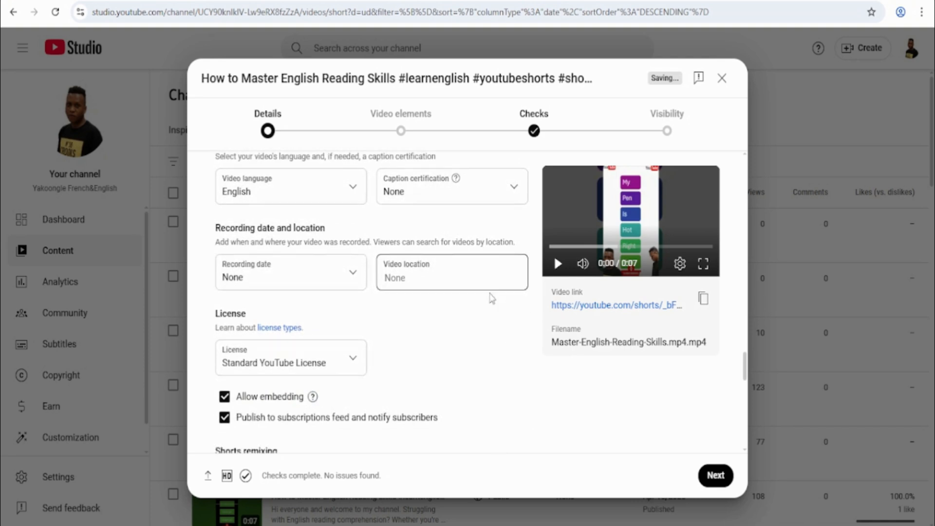
scroll(491, 298, down, 7)
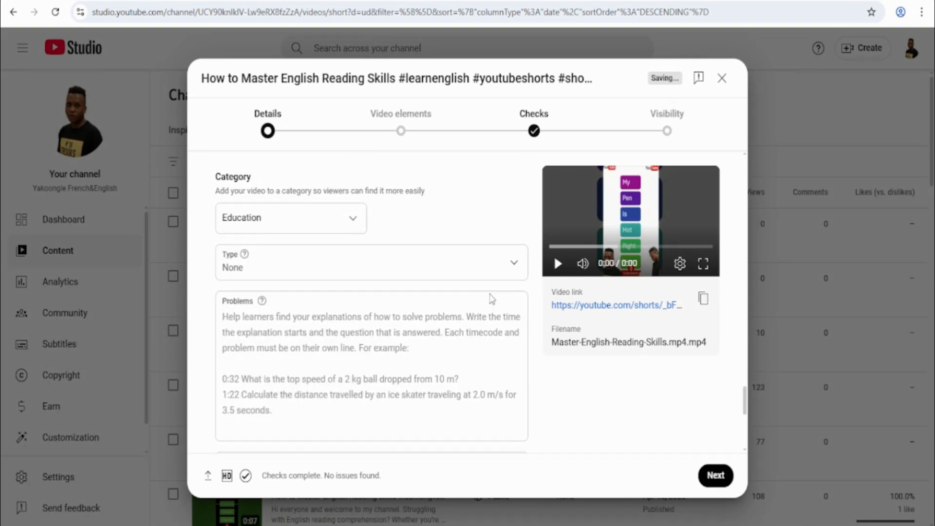
scroll(491, 299, down, 2)
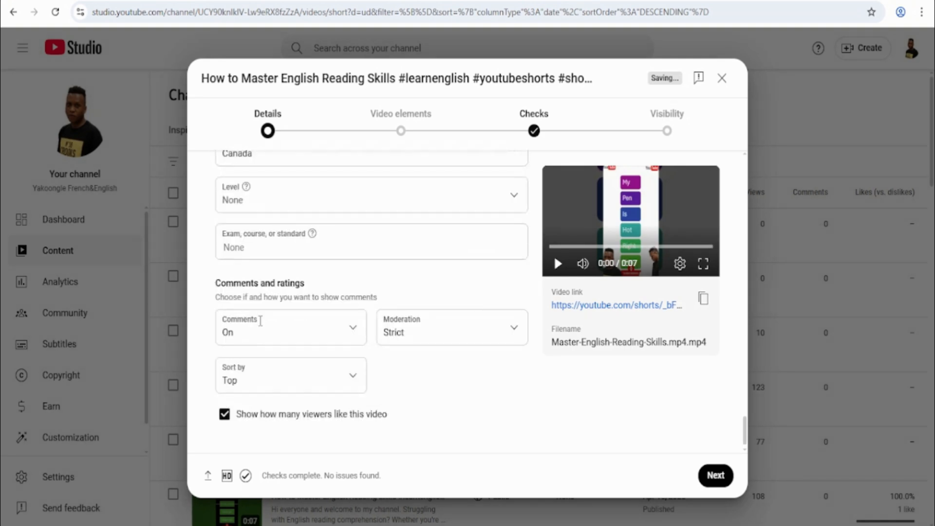
click(313, 328)
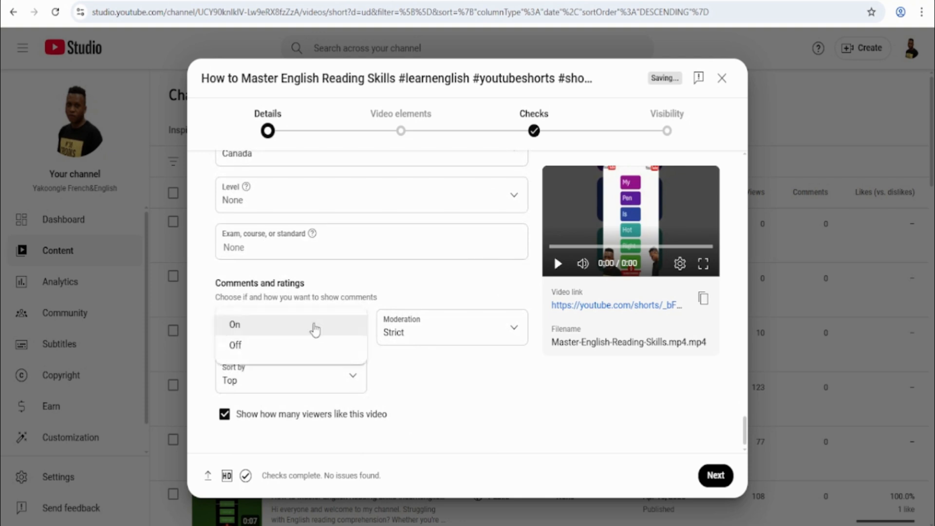
click(269, 348)
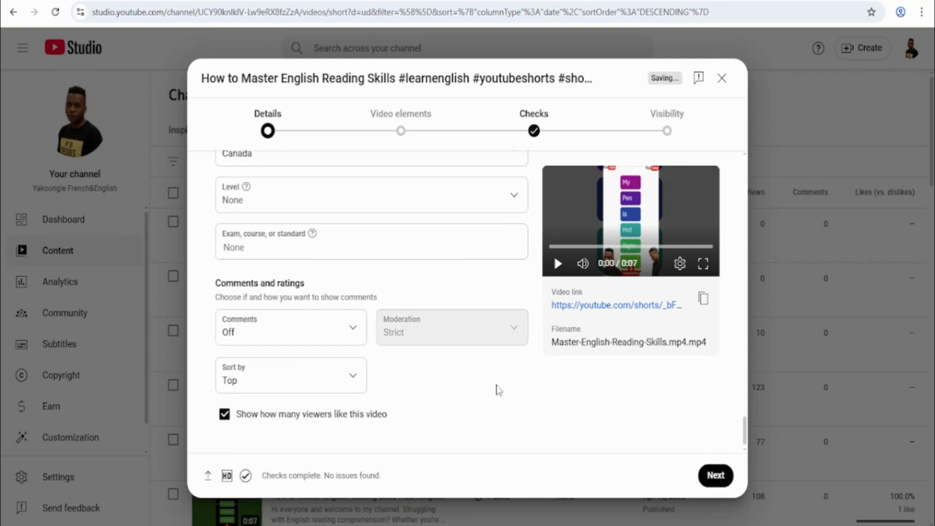
- Continue to Video elements and add the first listed "How to Master English Reading" video as the related video
click(715, 475)
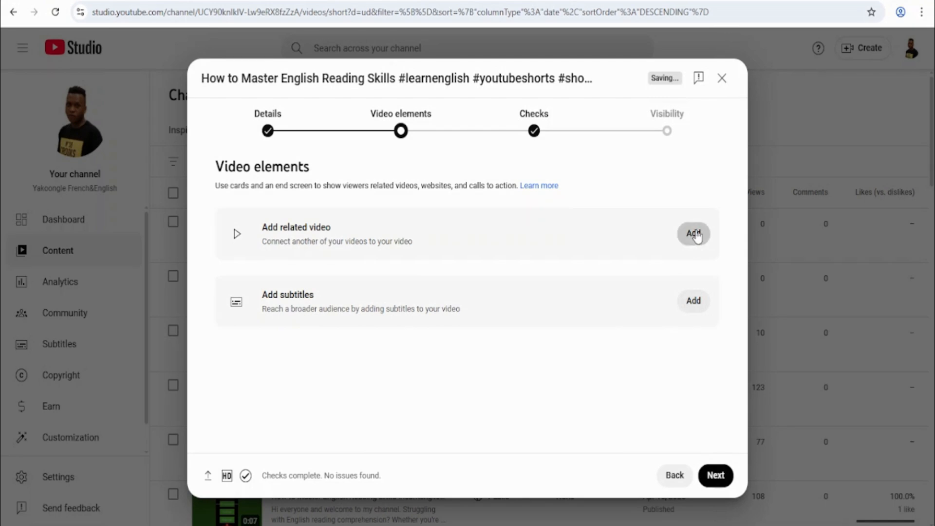
click(693, 233)
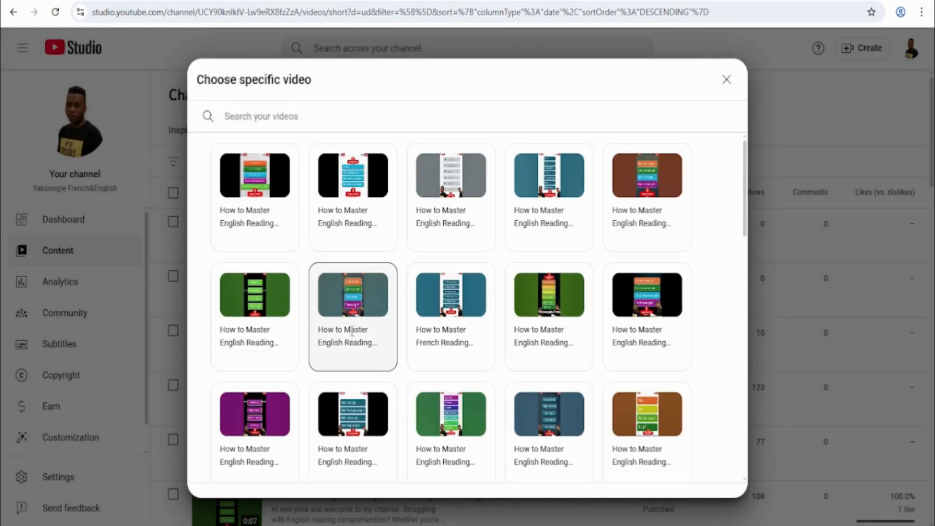
click(259, 194)
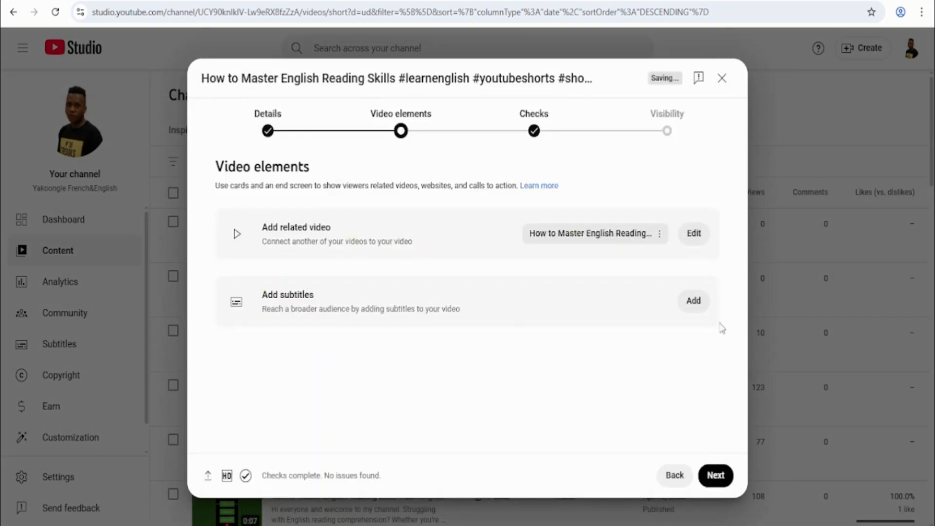
- Add manually written English subtitles to the Short with the single caption "My" and finish the subtitles
click(695, 303)
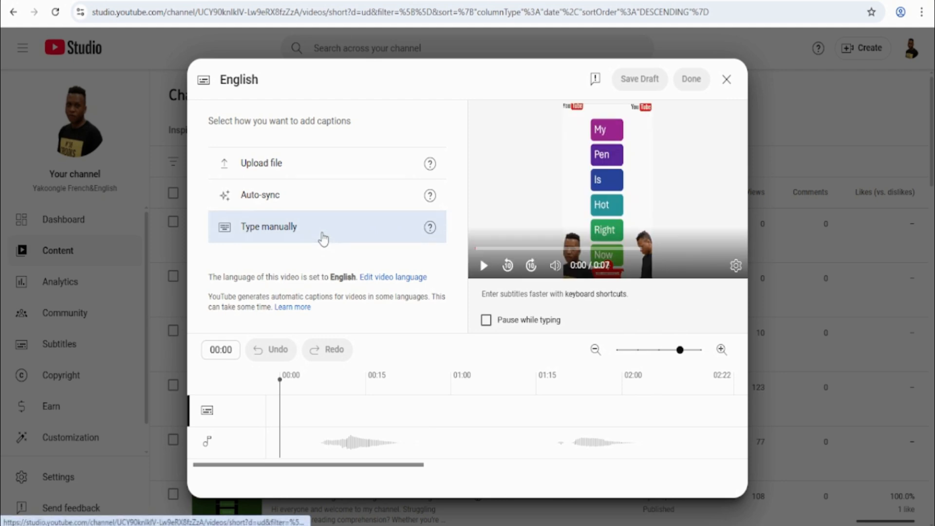
click(323, 238)
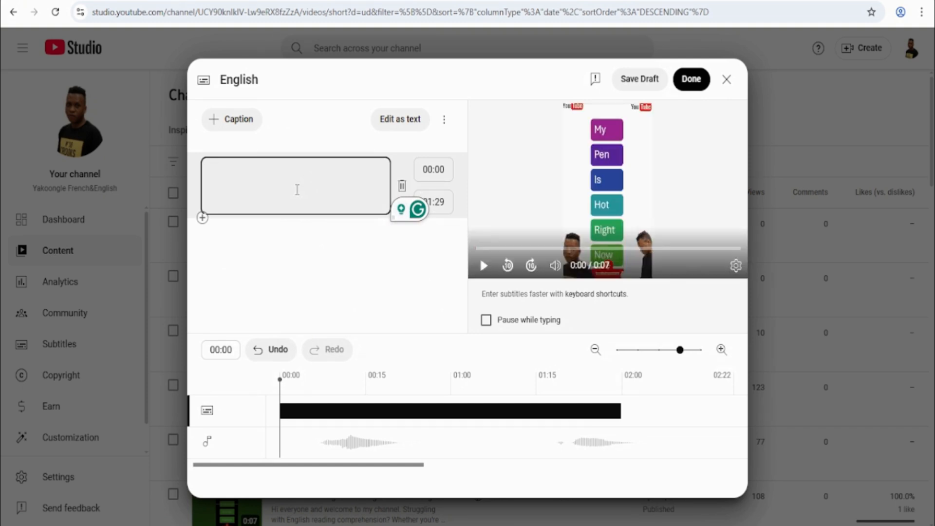
text(My)
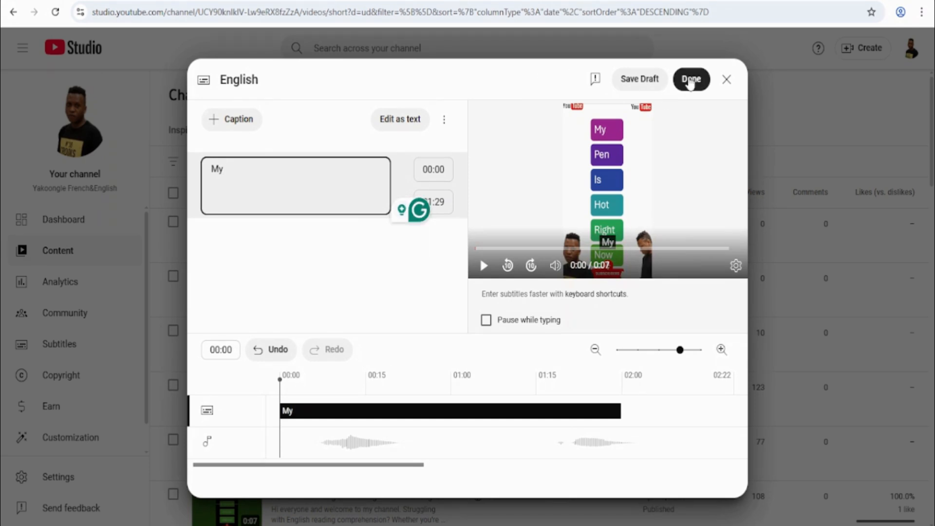
click(691, 82)
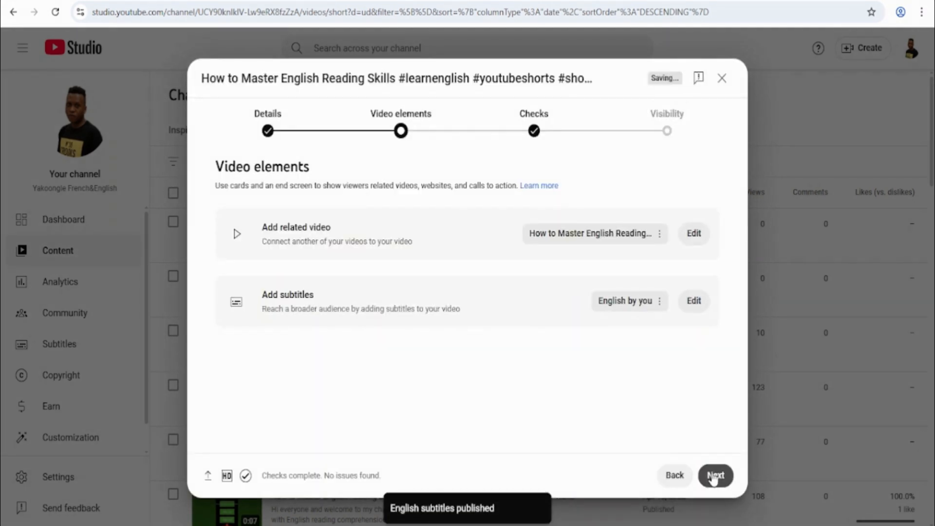
- Continue past Checks to Visibility, publish the Short as Public, and close the share dialog
click(714, 477)
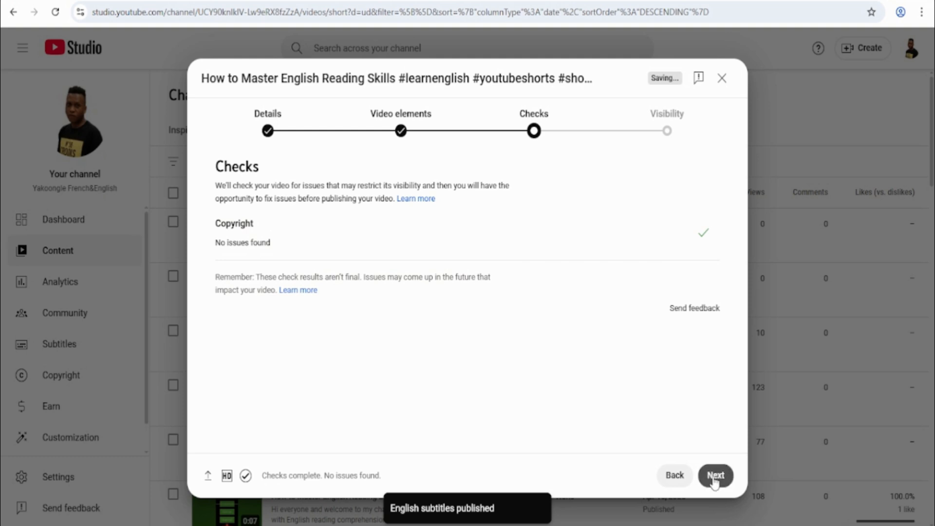
click(714, 477)
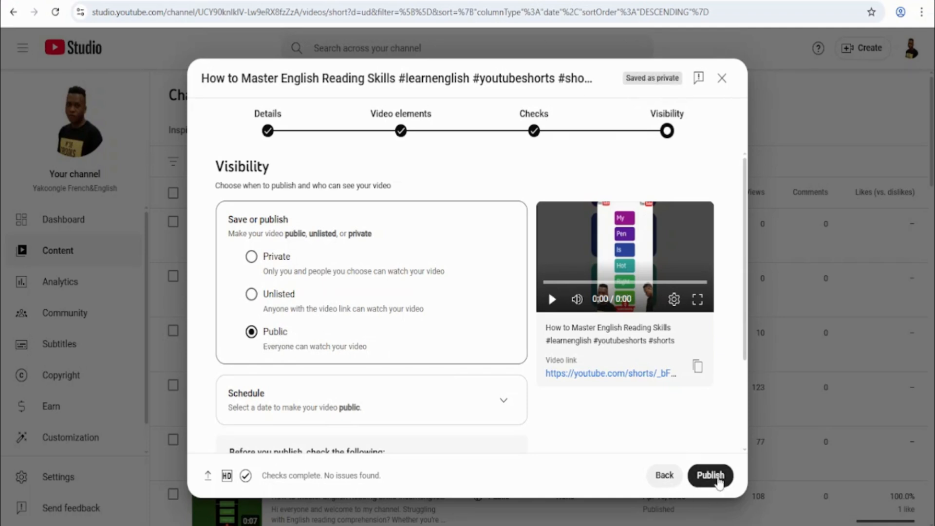
scroll(567, 383, down, 3)
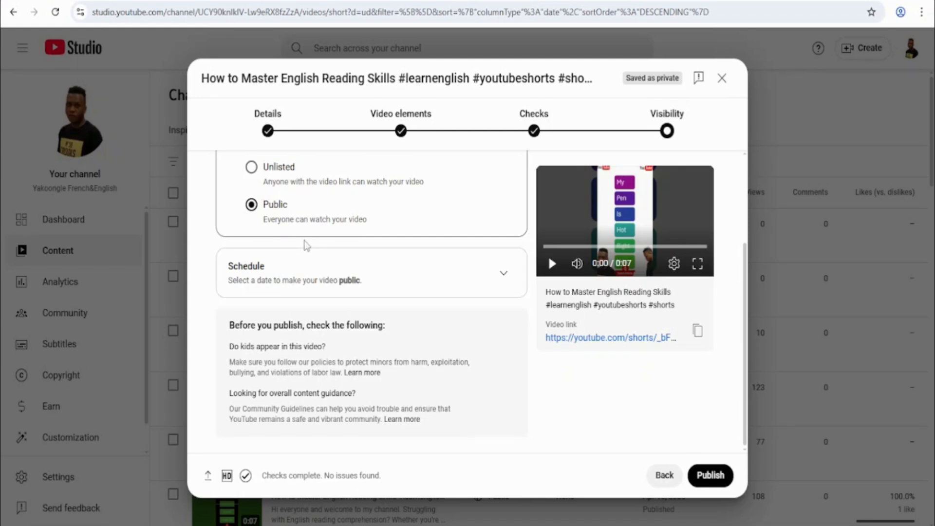
click(710, 475)
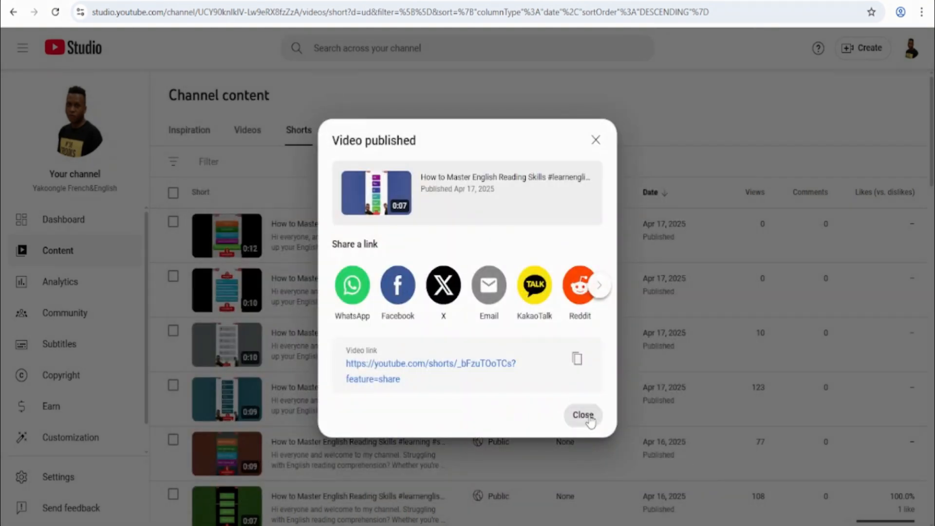
click(583, 416)
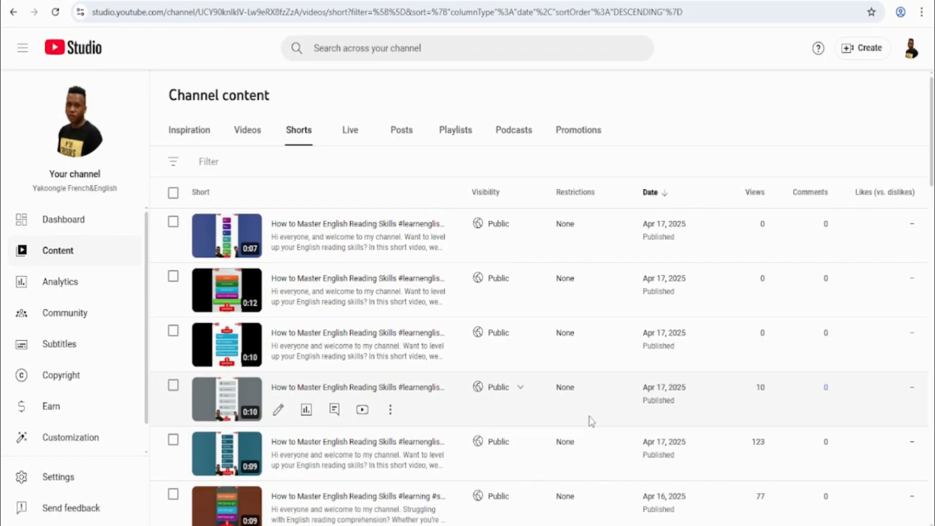